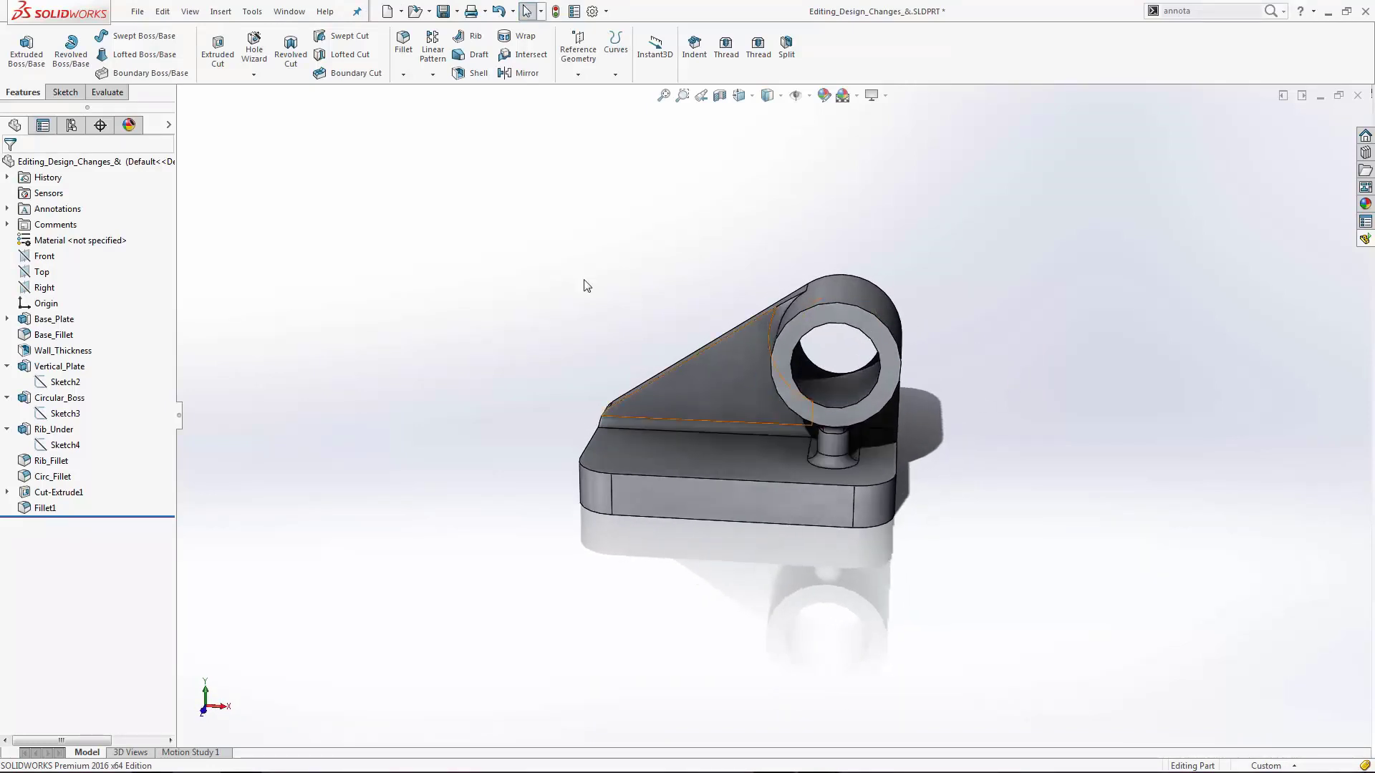
Search the commands for "part" to locate the Part Reviewer tool.
click(118, 92)
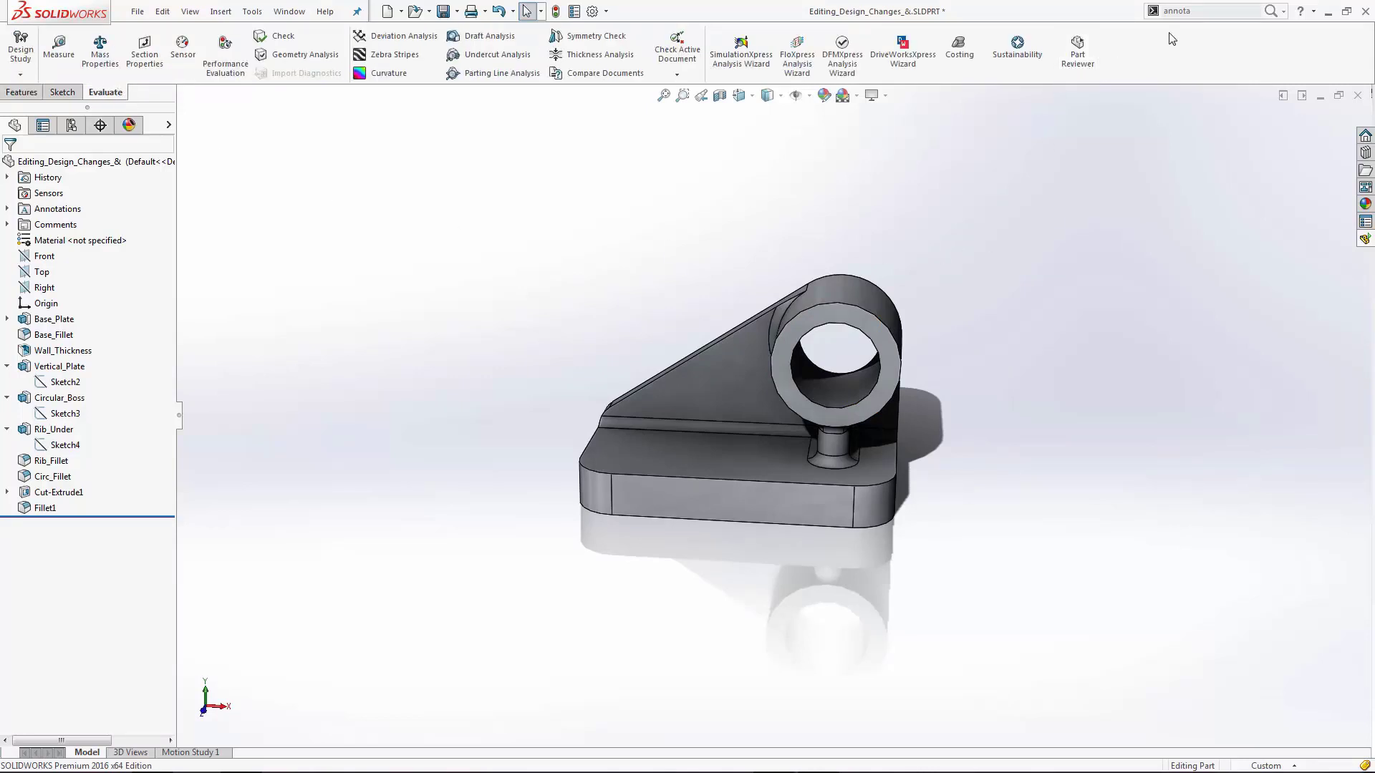
click(1203, 12)
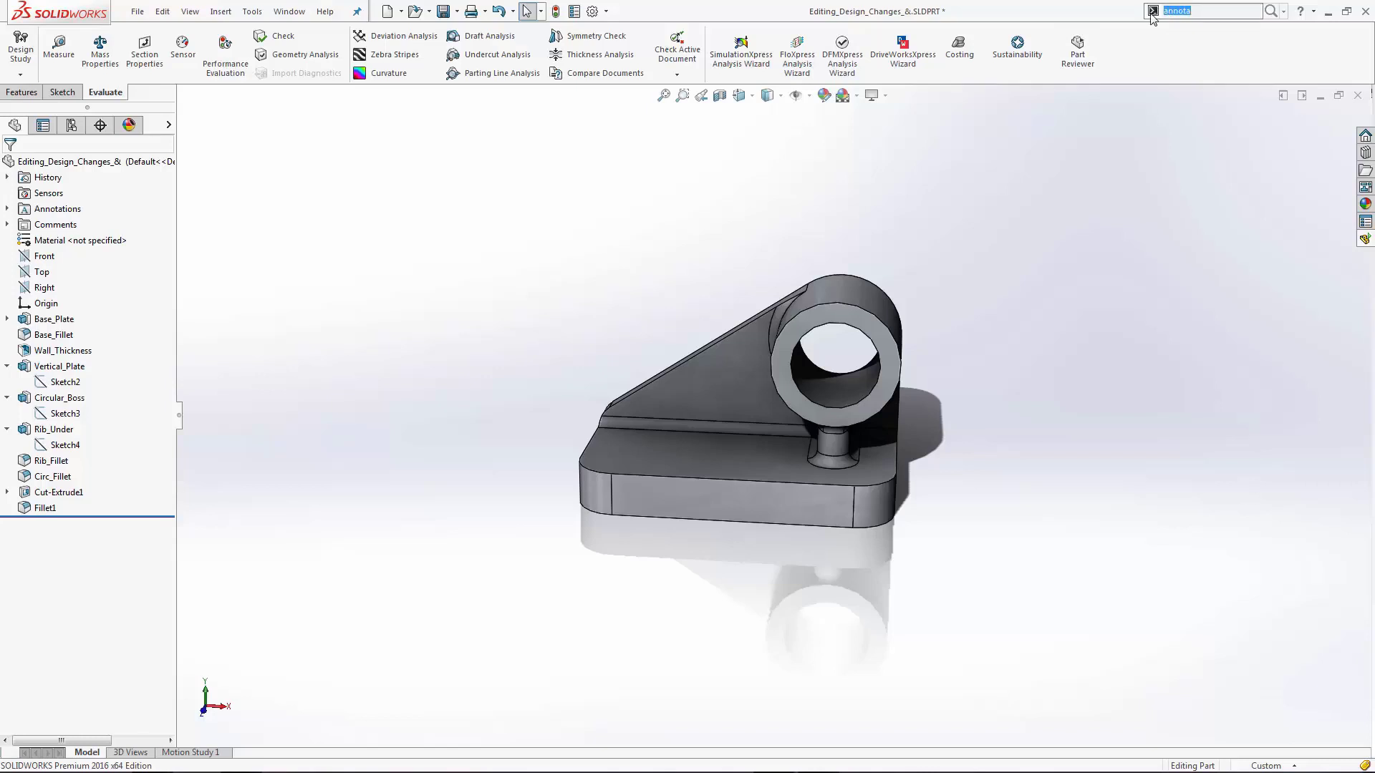
text(part)
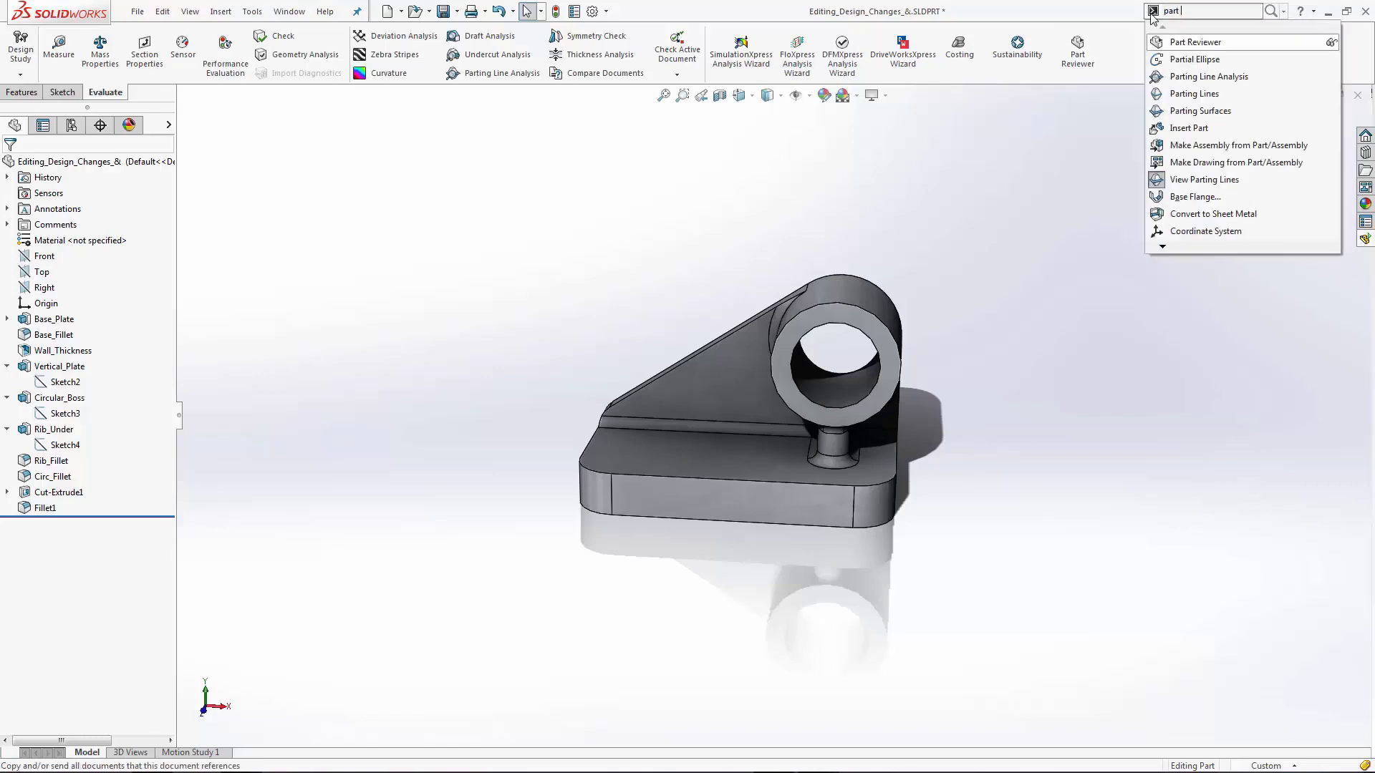
click(1197, 48)
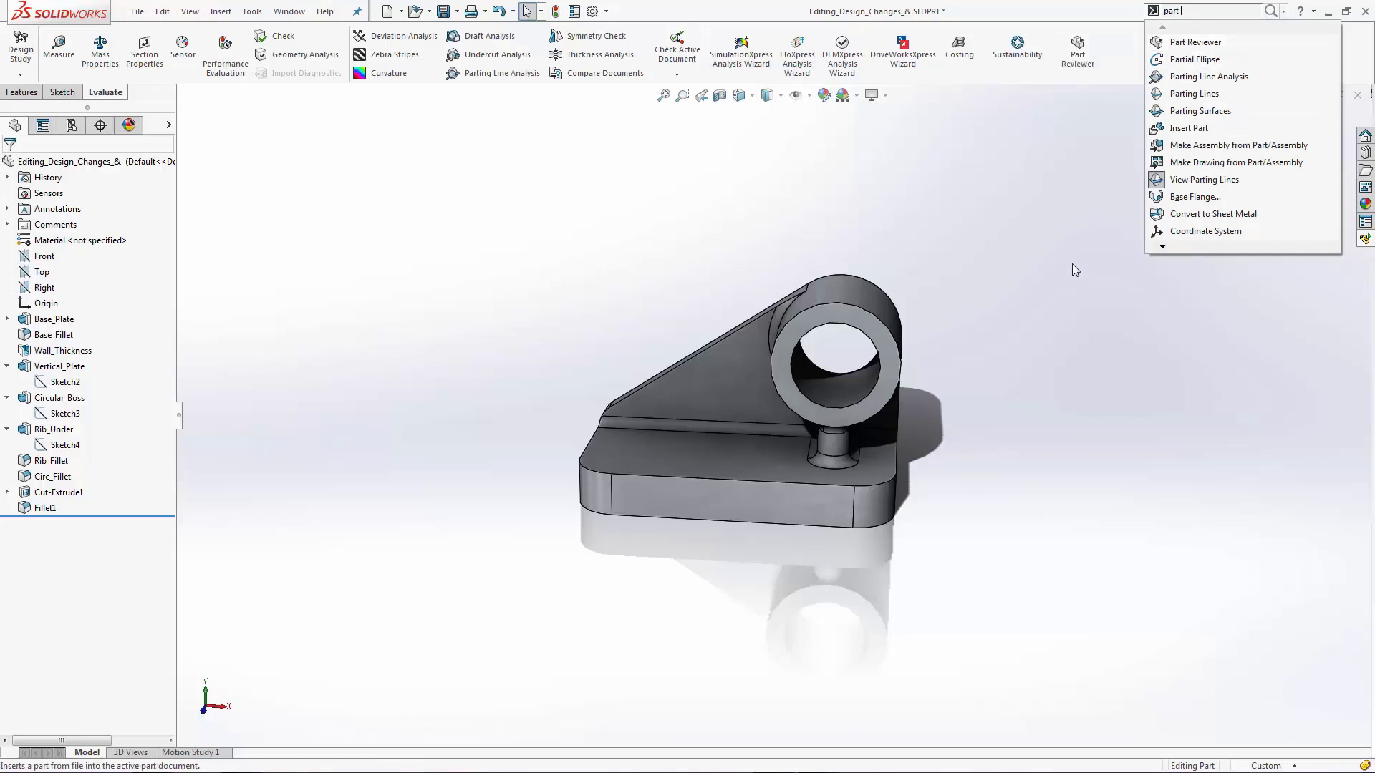
mouse_move(460, 444)
middle_down()
mouse_move(484, 436)
mouse_move(447, 437)
middle_up()
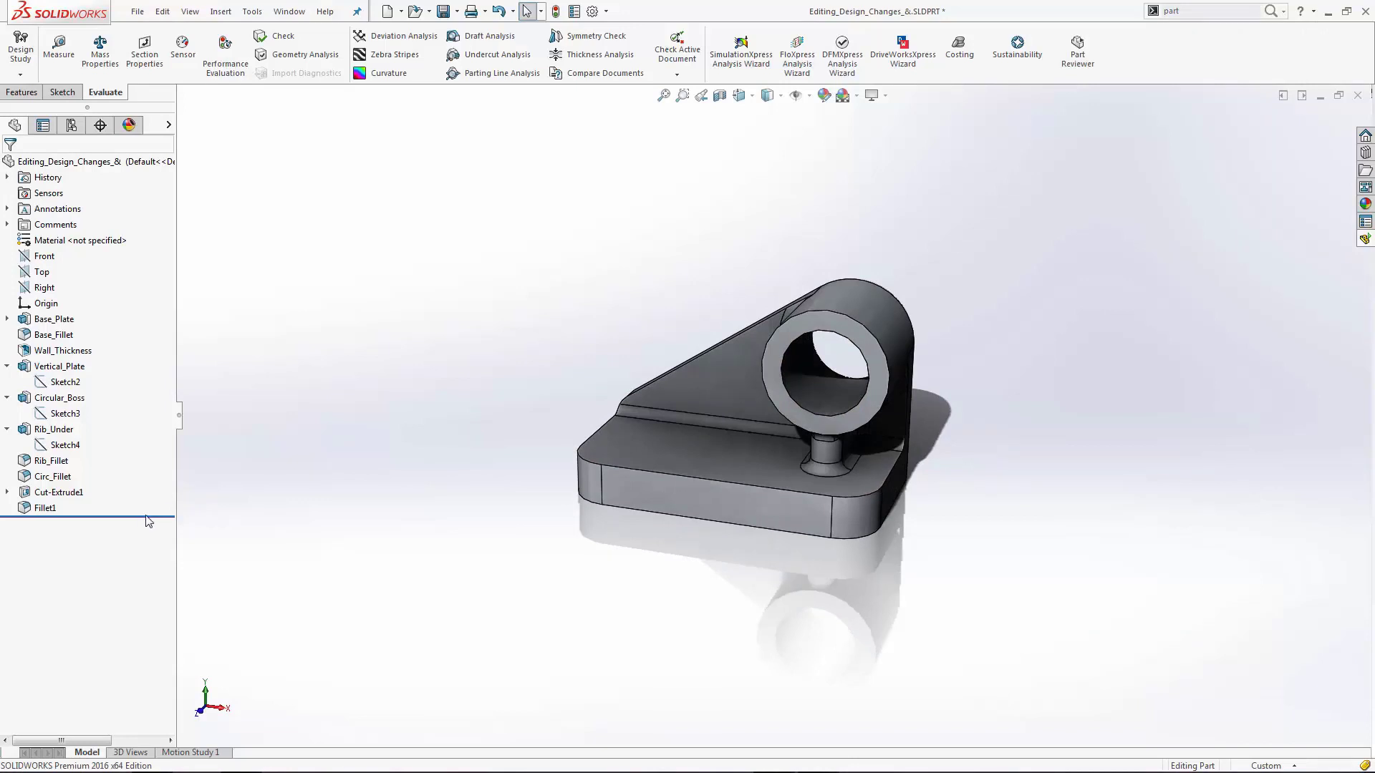
Roll the feature history back to just below Wall_Thickness and return it to the end.
drag(147, 516, 130, 359)
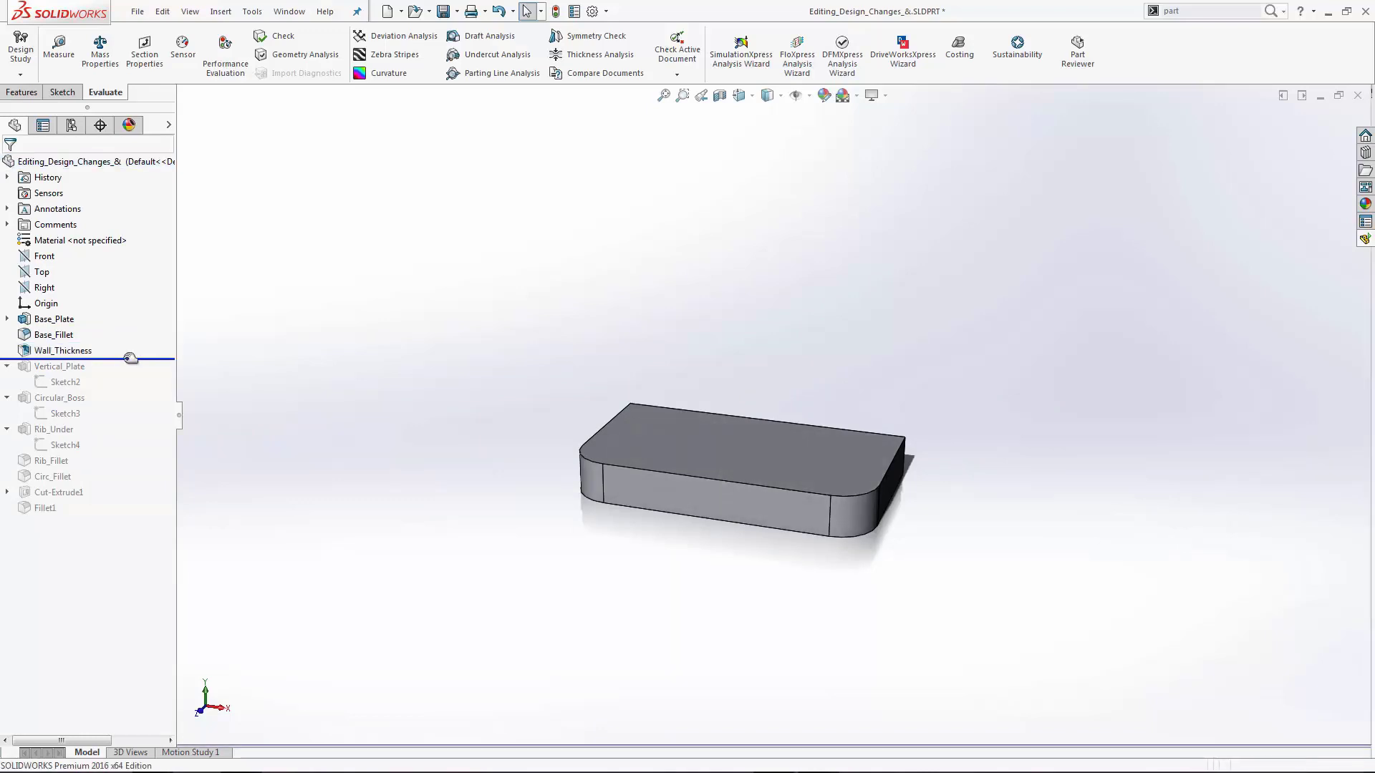
right_click(130, 358)
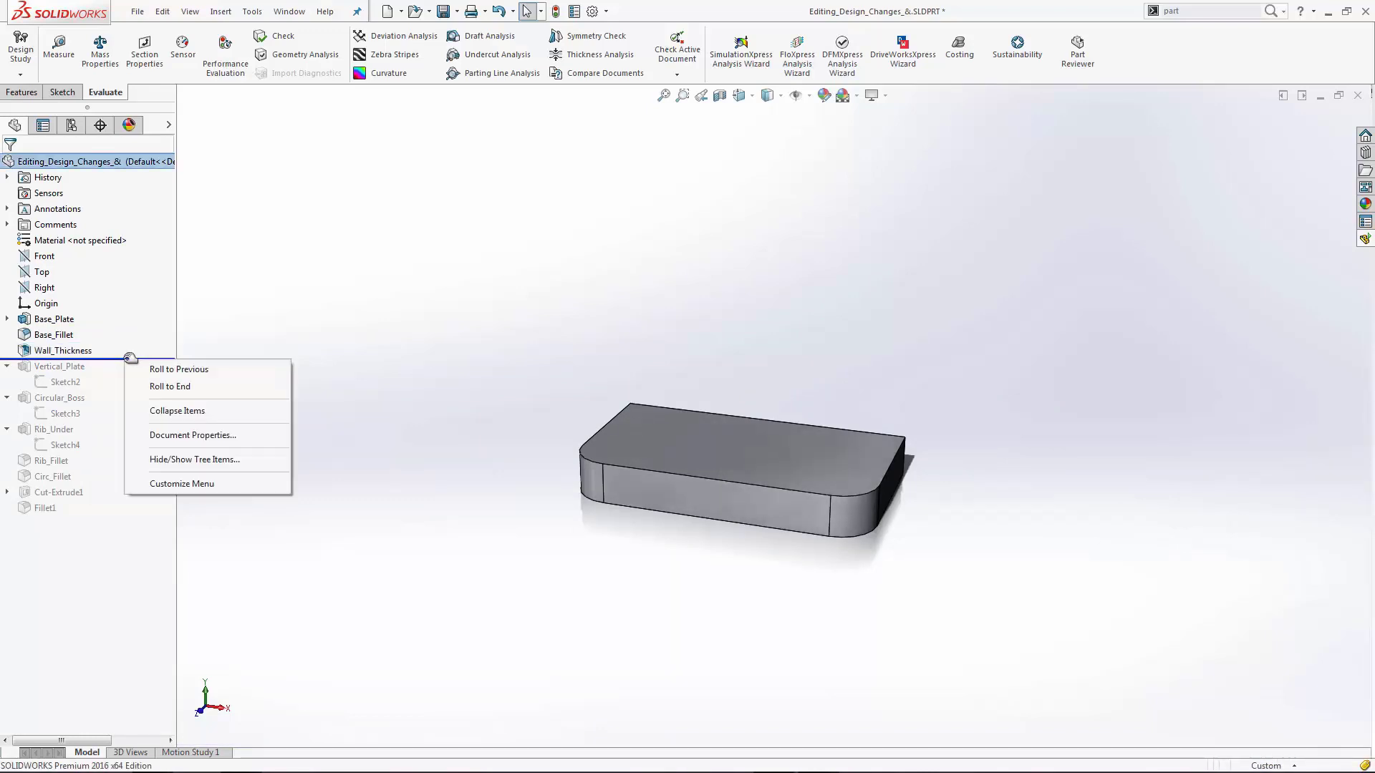
click(154, 385)
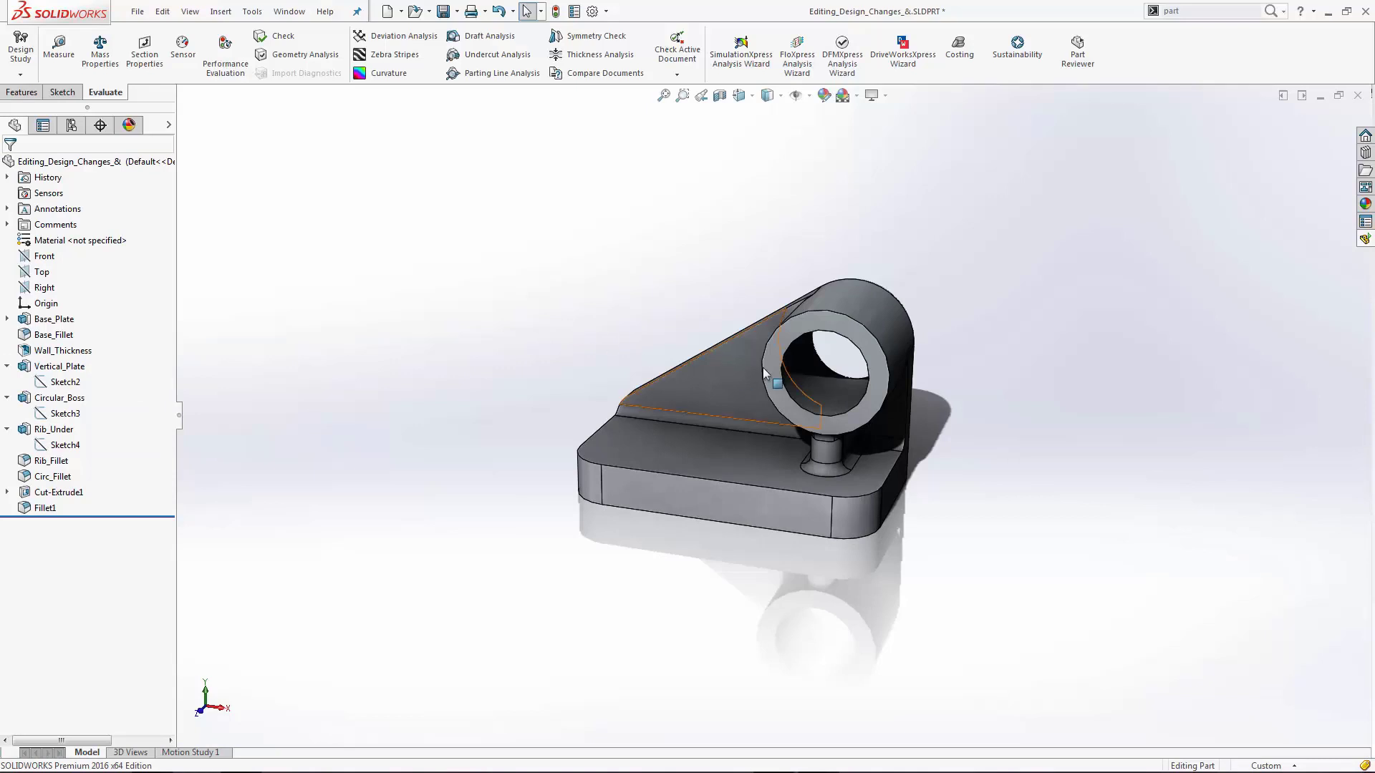
Open the Part Reviewer, keep it pinned, and jump to the part's first feature, Base_Plate.
click(1090, 61)
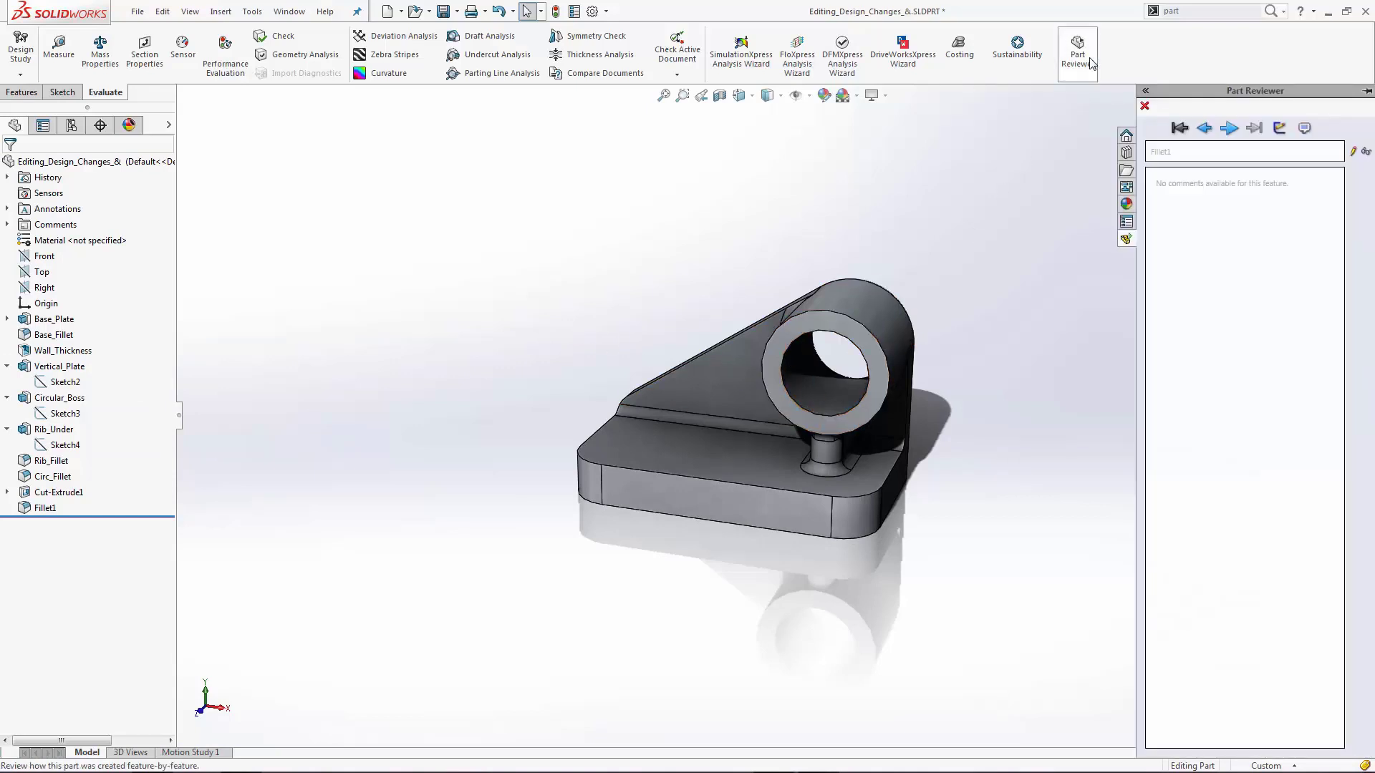
click(1368, 90)
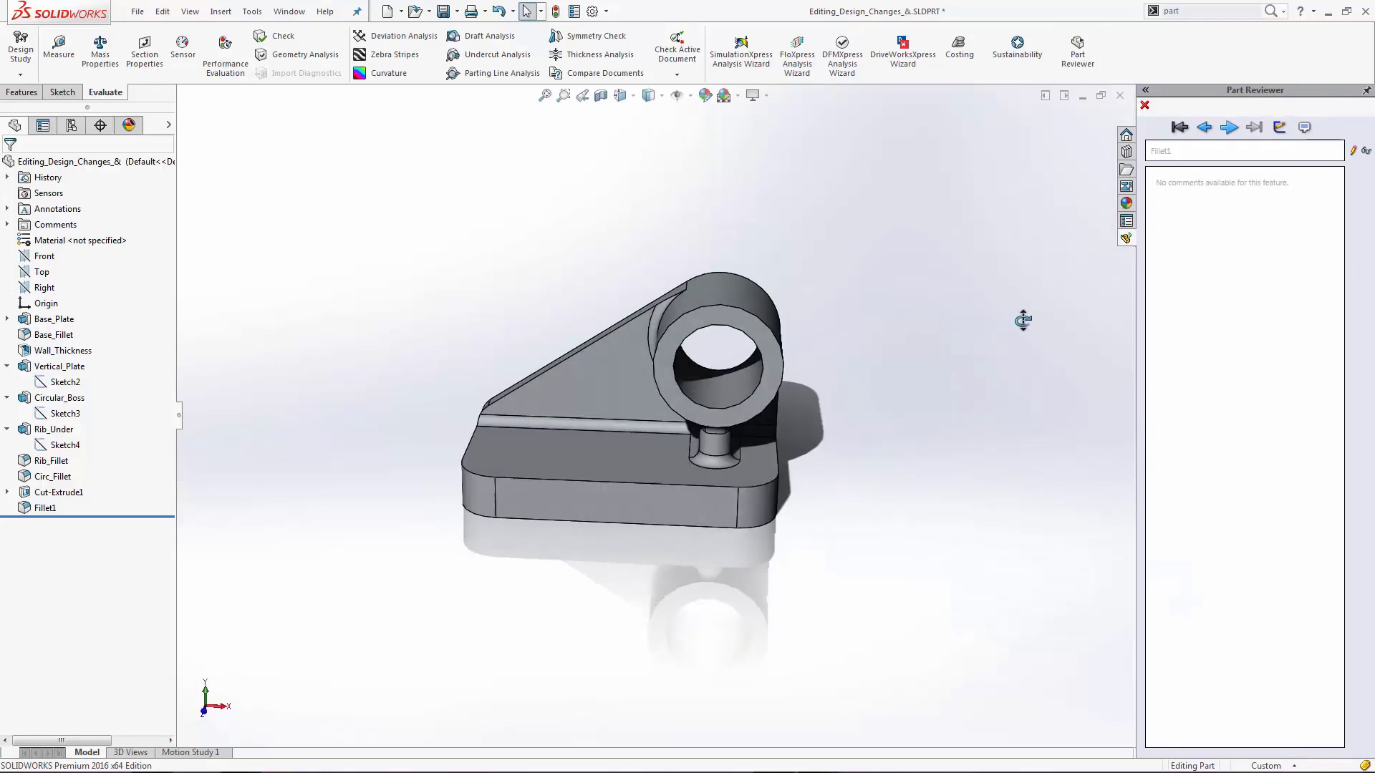
click(1179, 128)
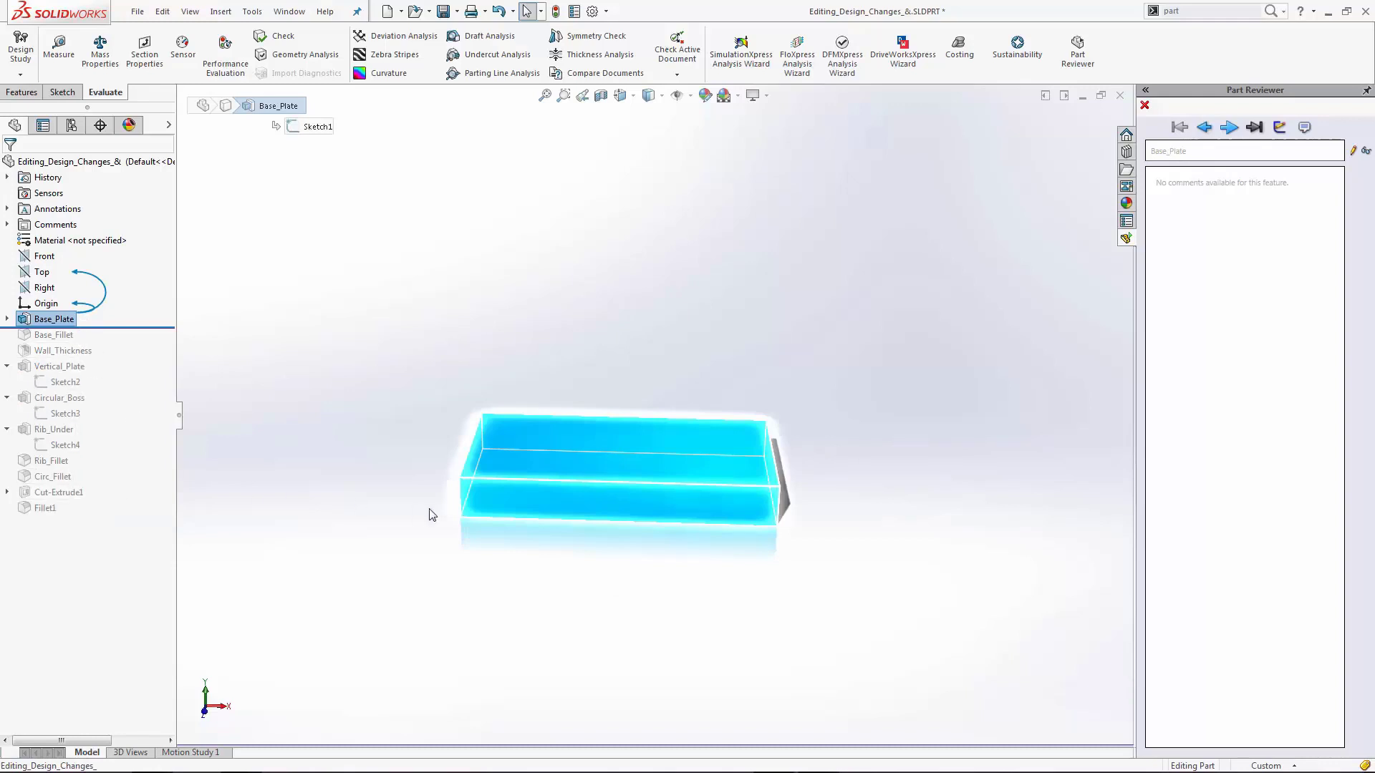
click(760, 342)
middle_drag(780, 332, 755, 335)
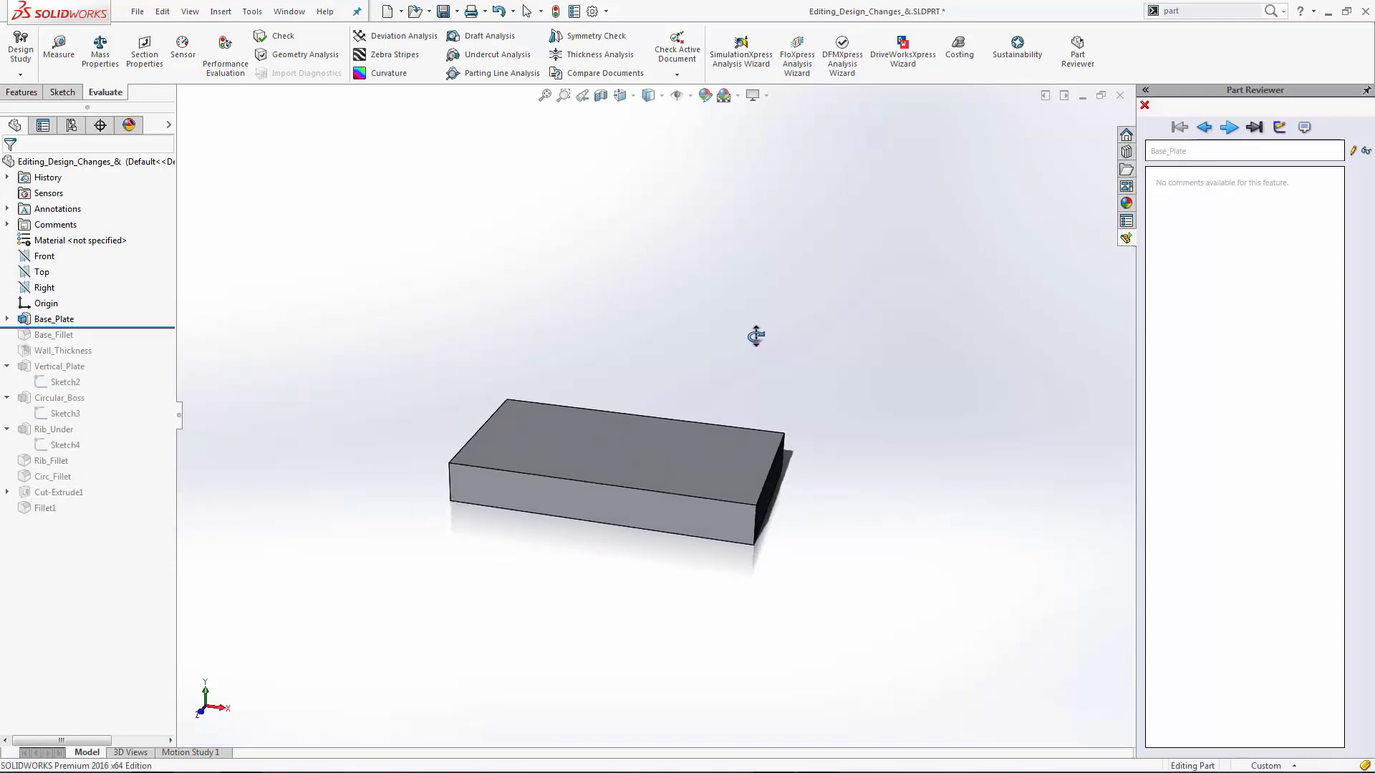
Step forward through the part's features and sketches from Base_Fillet to Rib_Under, reviewing each one's comments.
click(1230, 128)
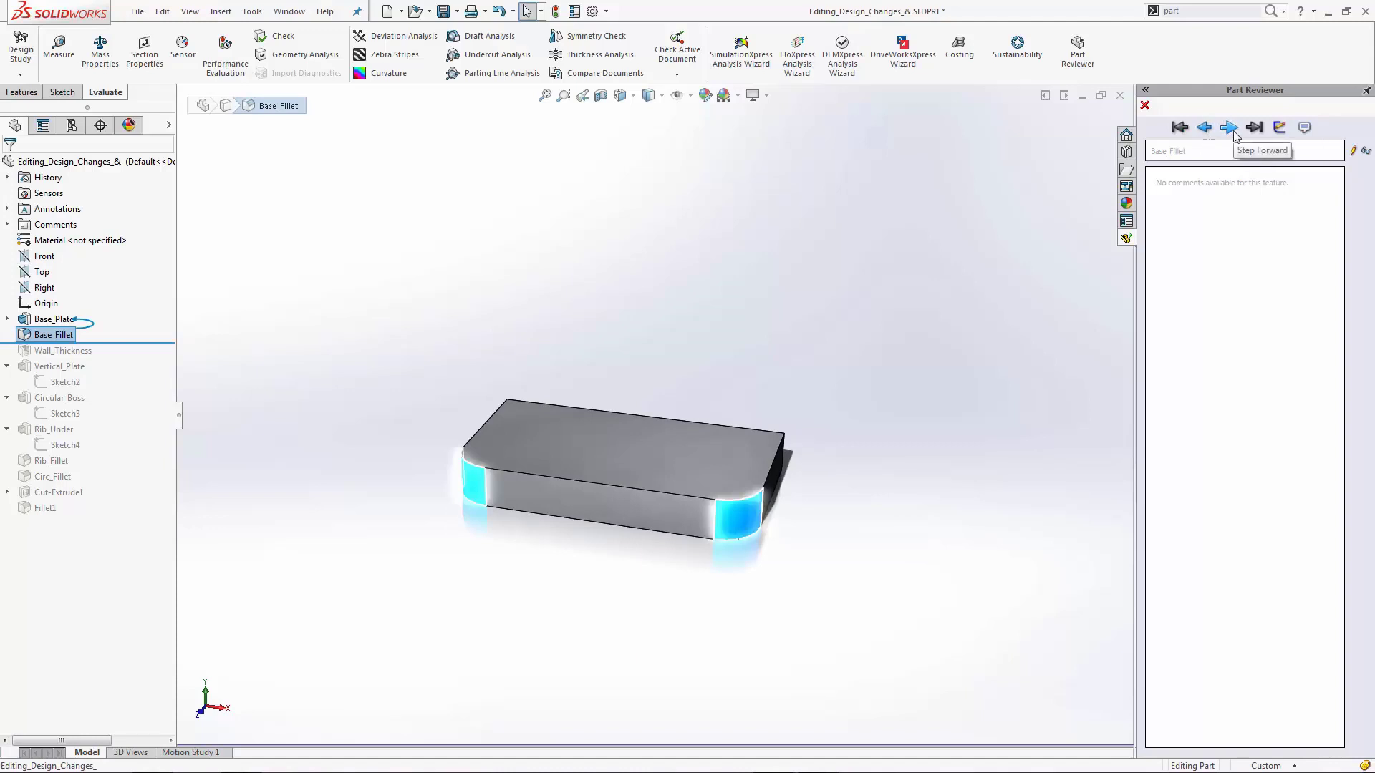
click(1229, 128)
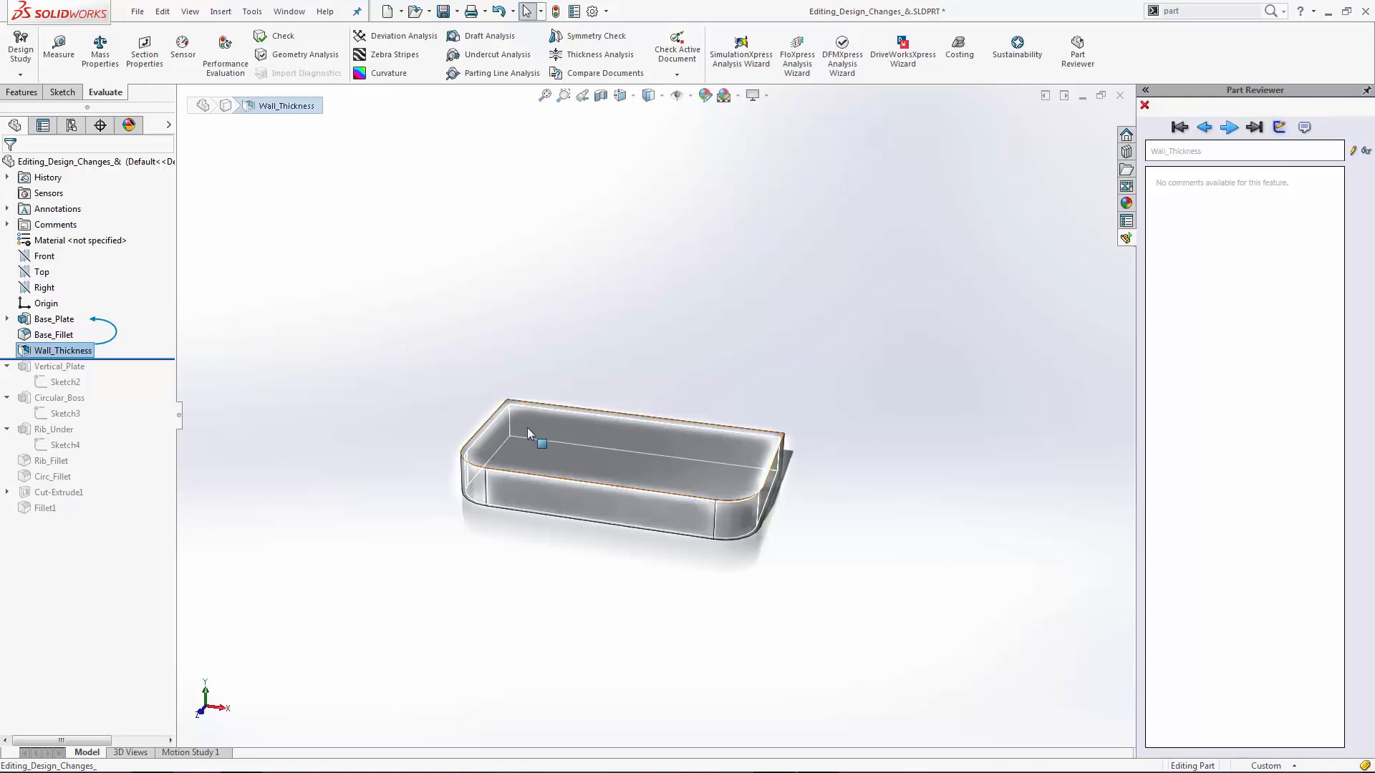
click(1229, 128)
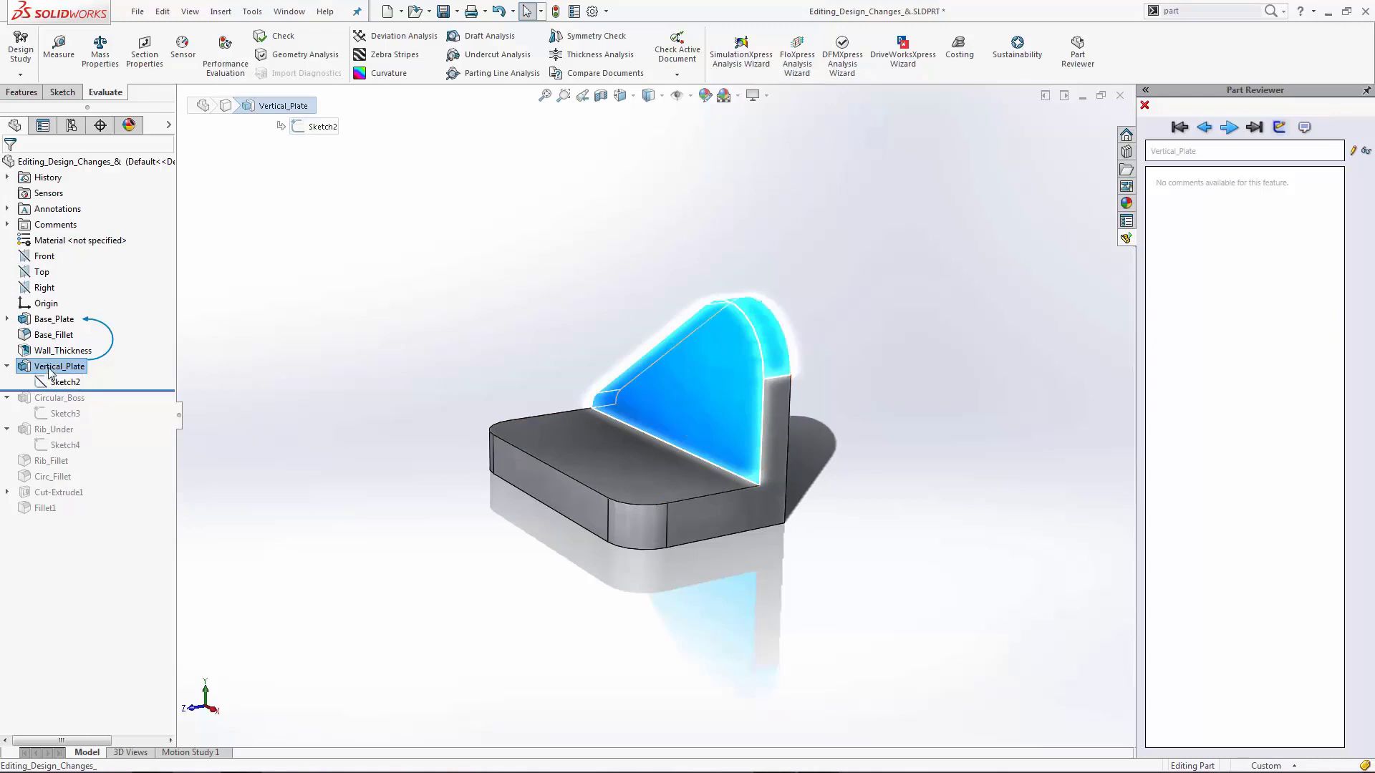
click(1228, 128)
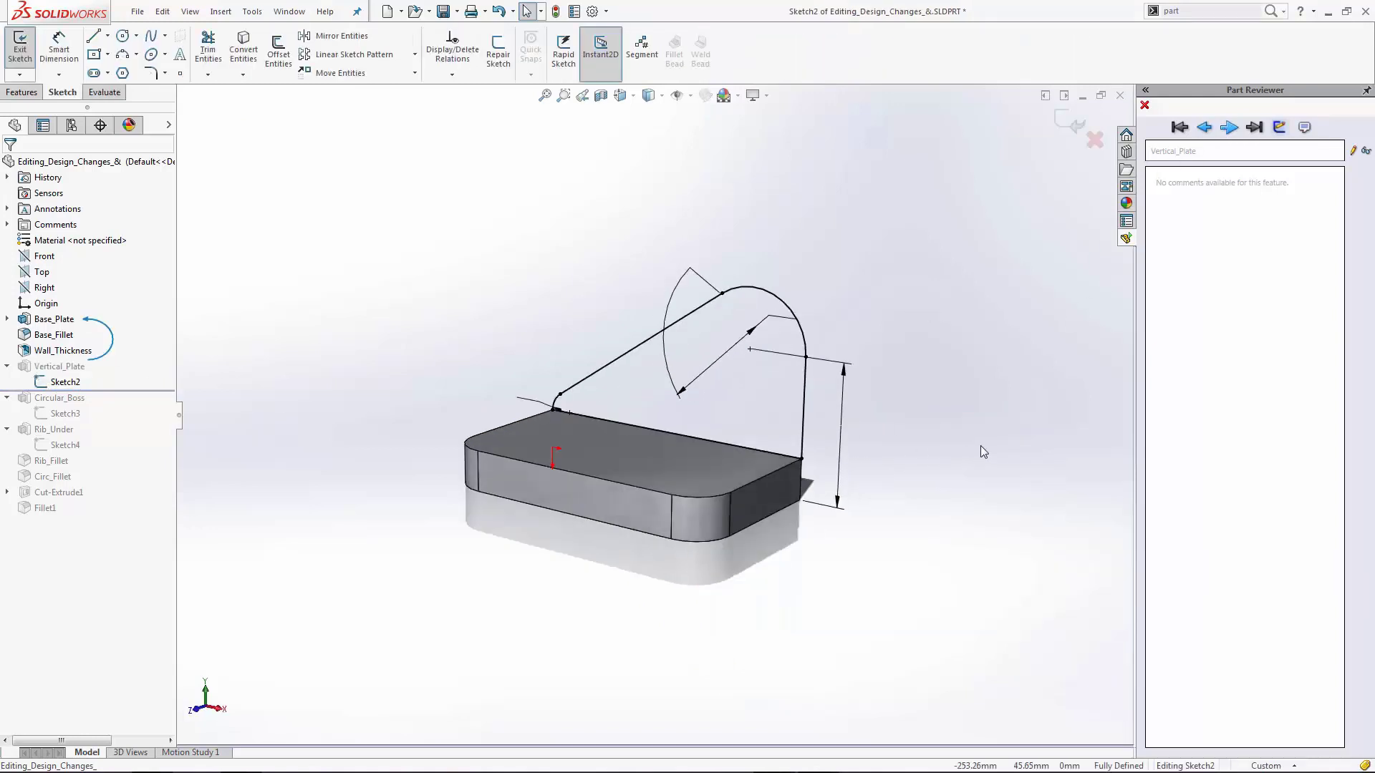
click(1229, 129)
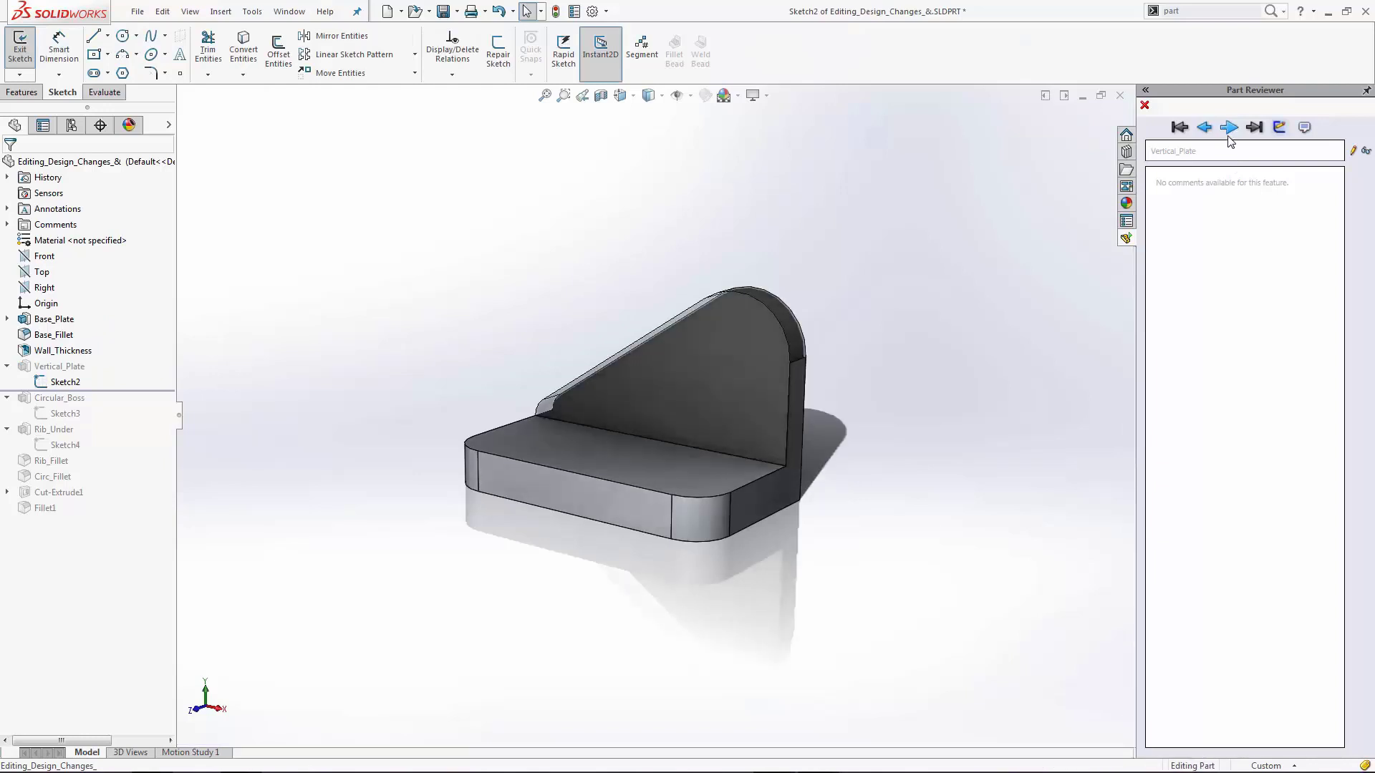
click(1229, 129)
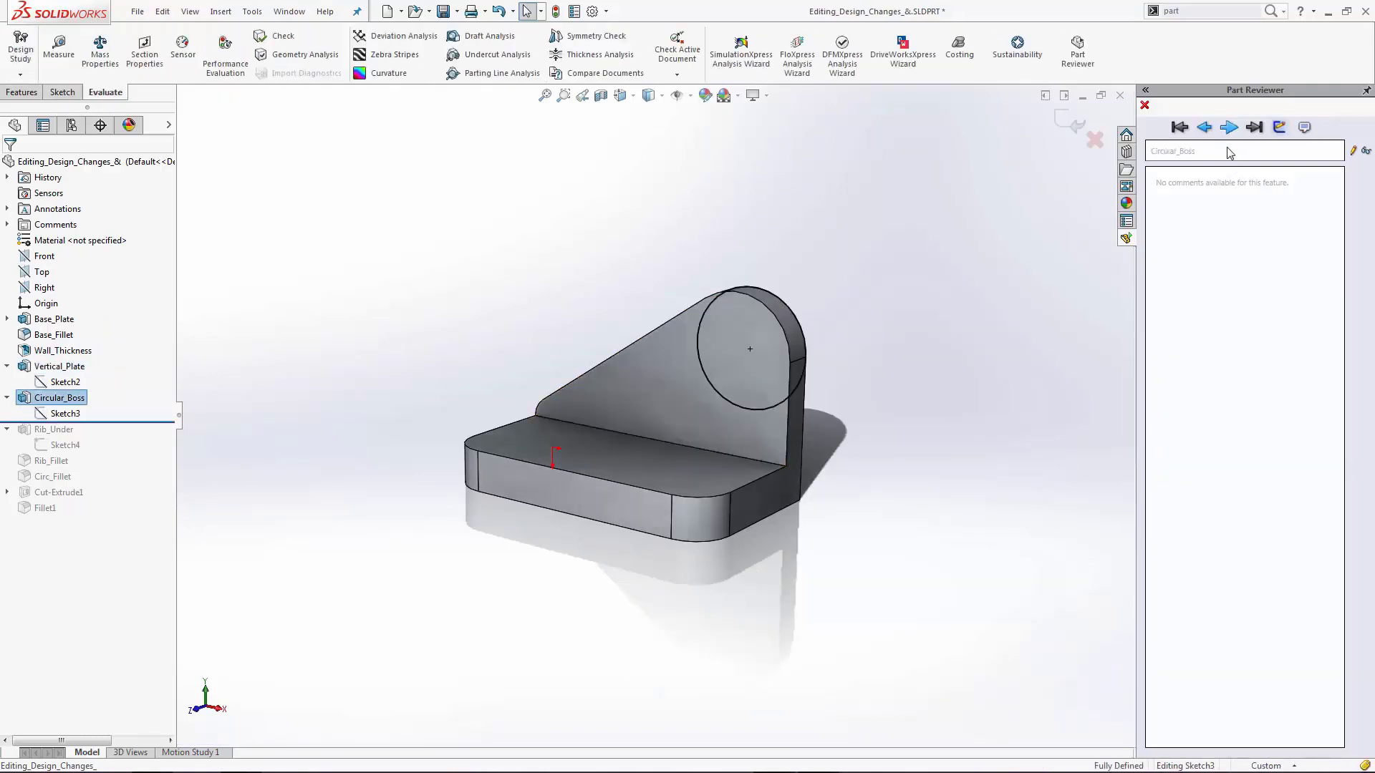
click(1229, 129)
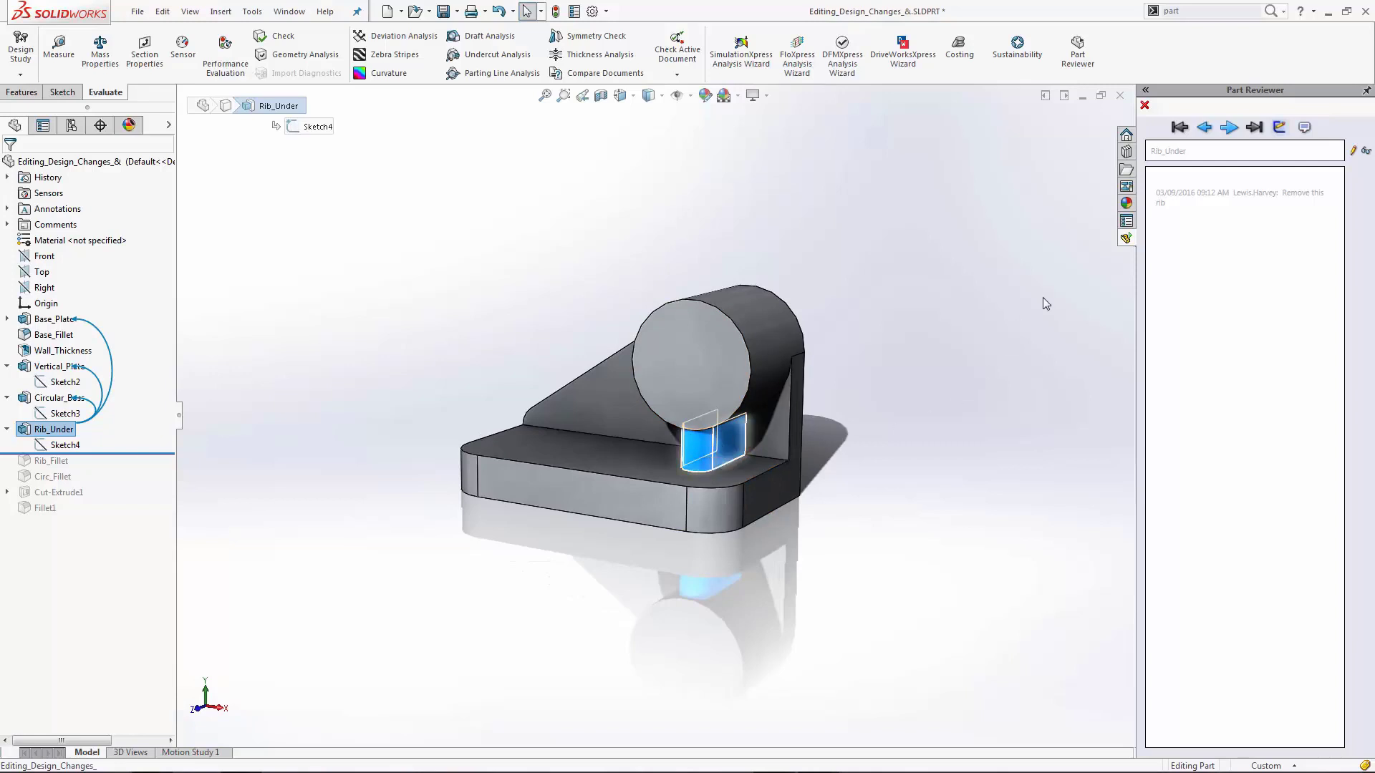
Open the Rib_Under feature for editing in the Part Reviewer and shorten its name to Rib.
click(1353, 153)
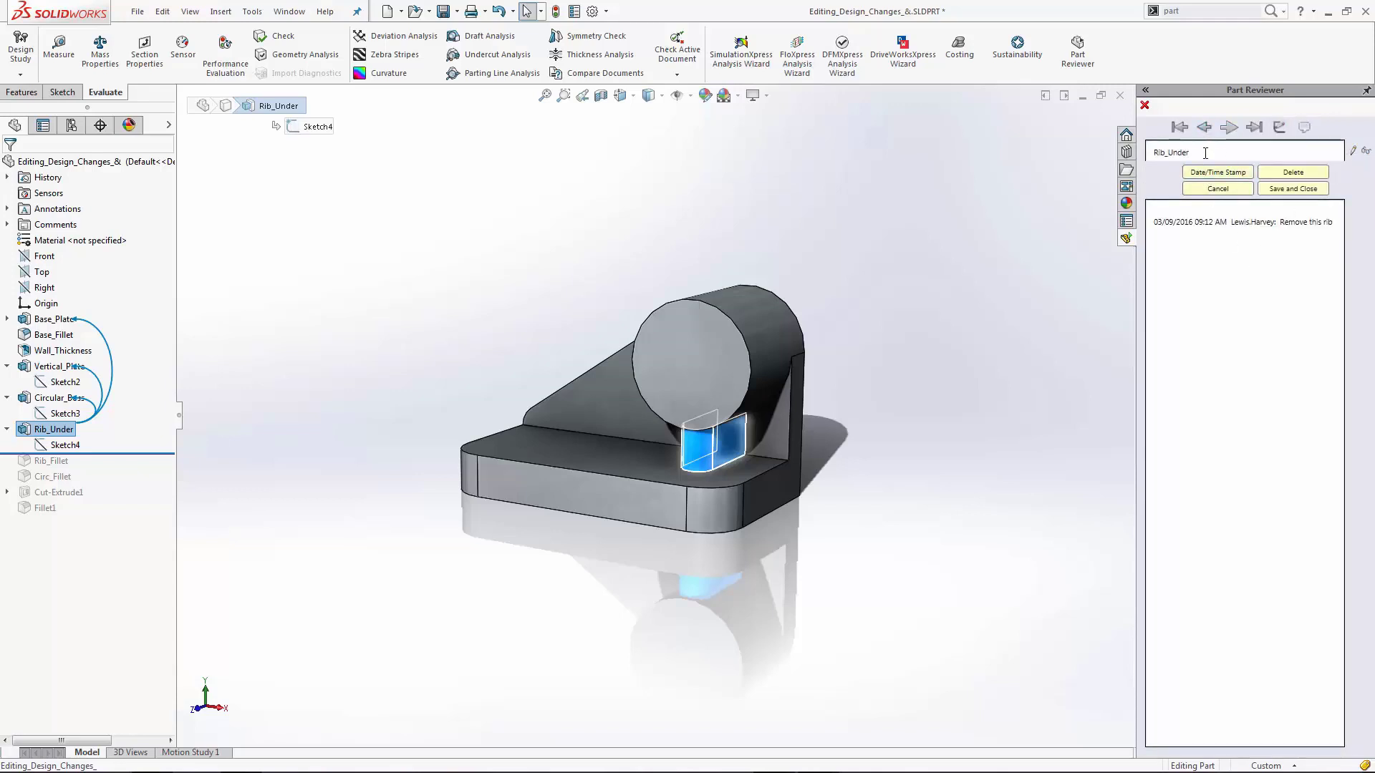
drag(1190, 152, 1166, 153)
key(BackSpace)
Replace the rib's comment with a new date- and time-stamped comment reading "Remove this rib" and save it.
click(1196, 290)
drag(1323, 223, 1143, 223)
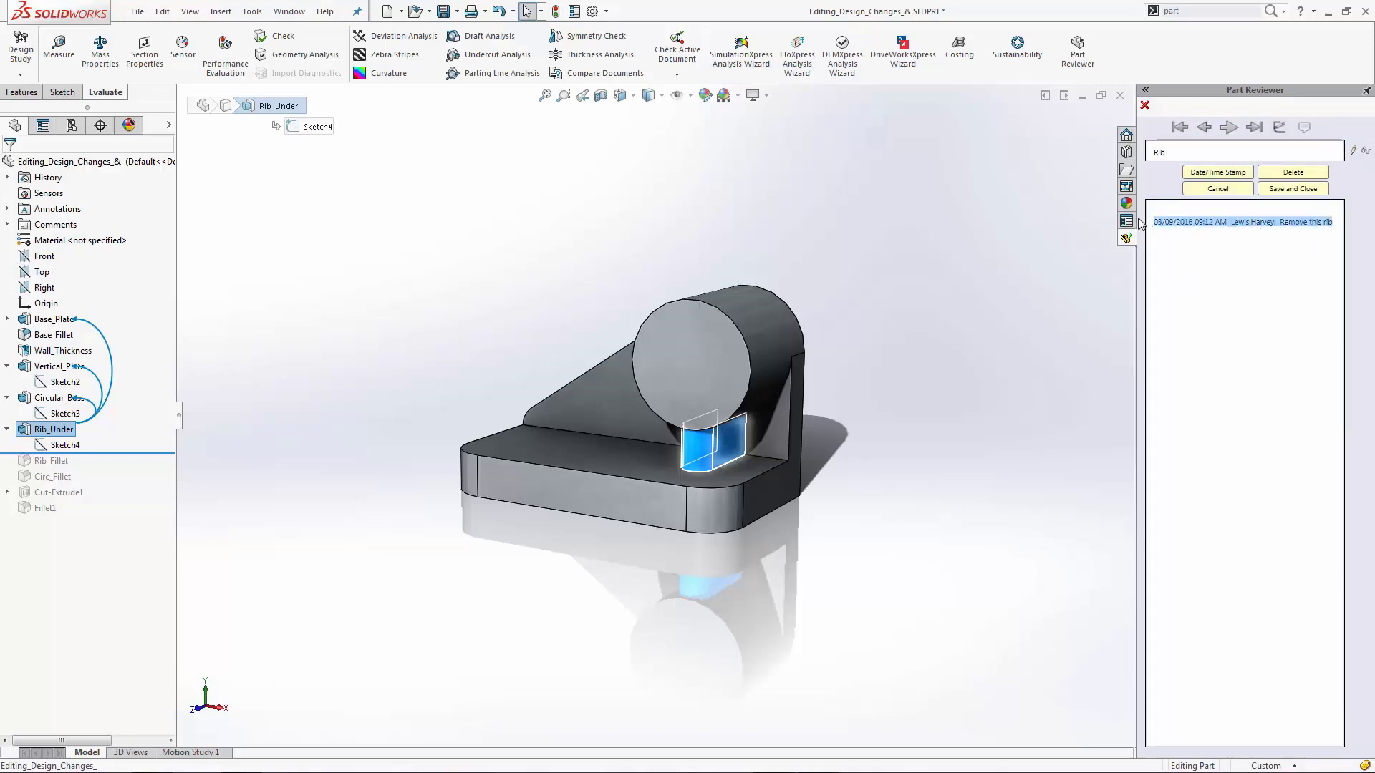
key(Delete)
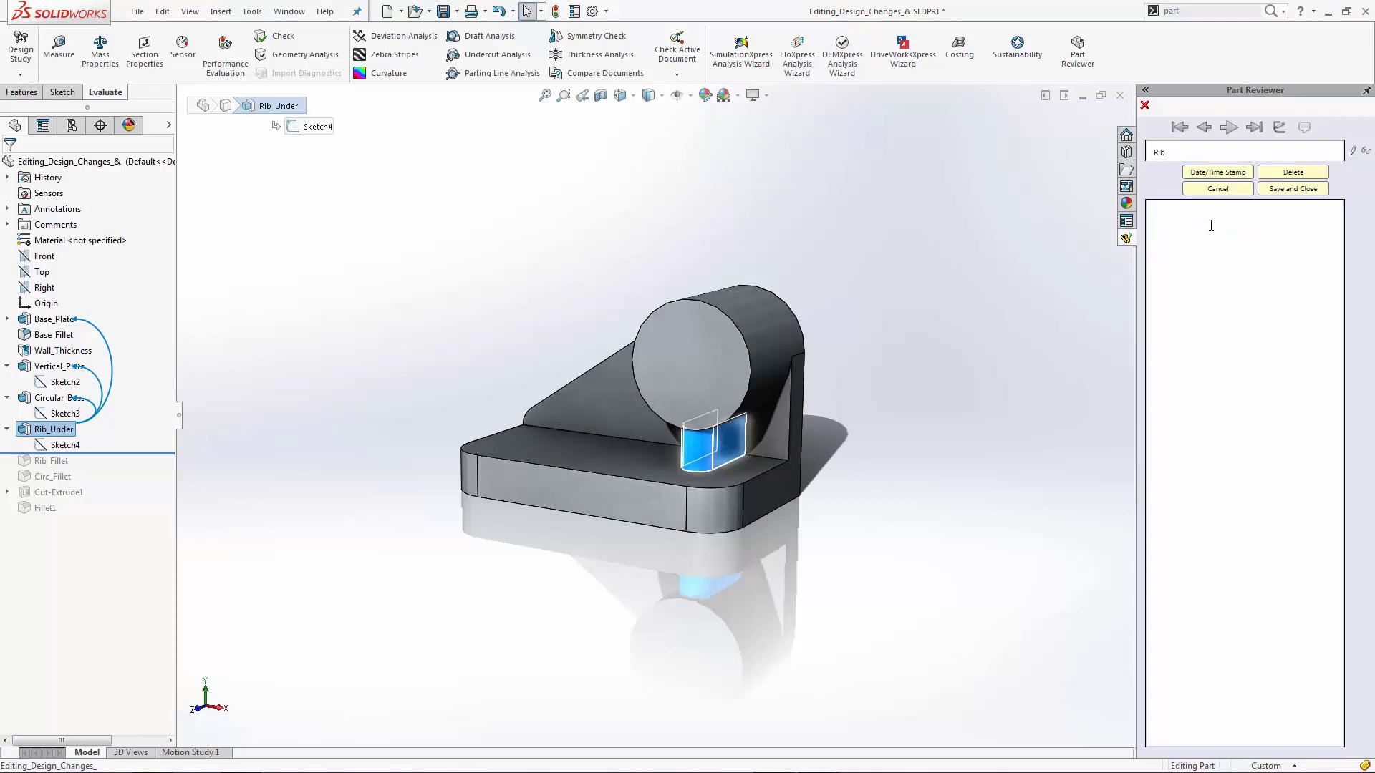
click(1221, 173)
text(move this rib)
click(1293, 188)
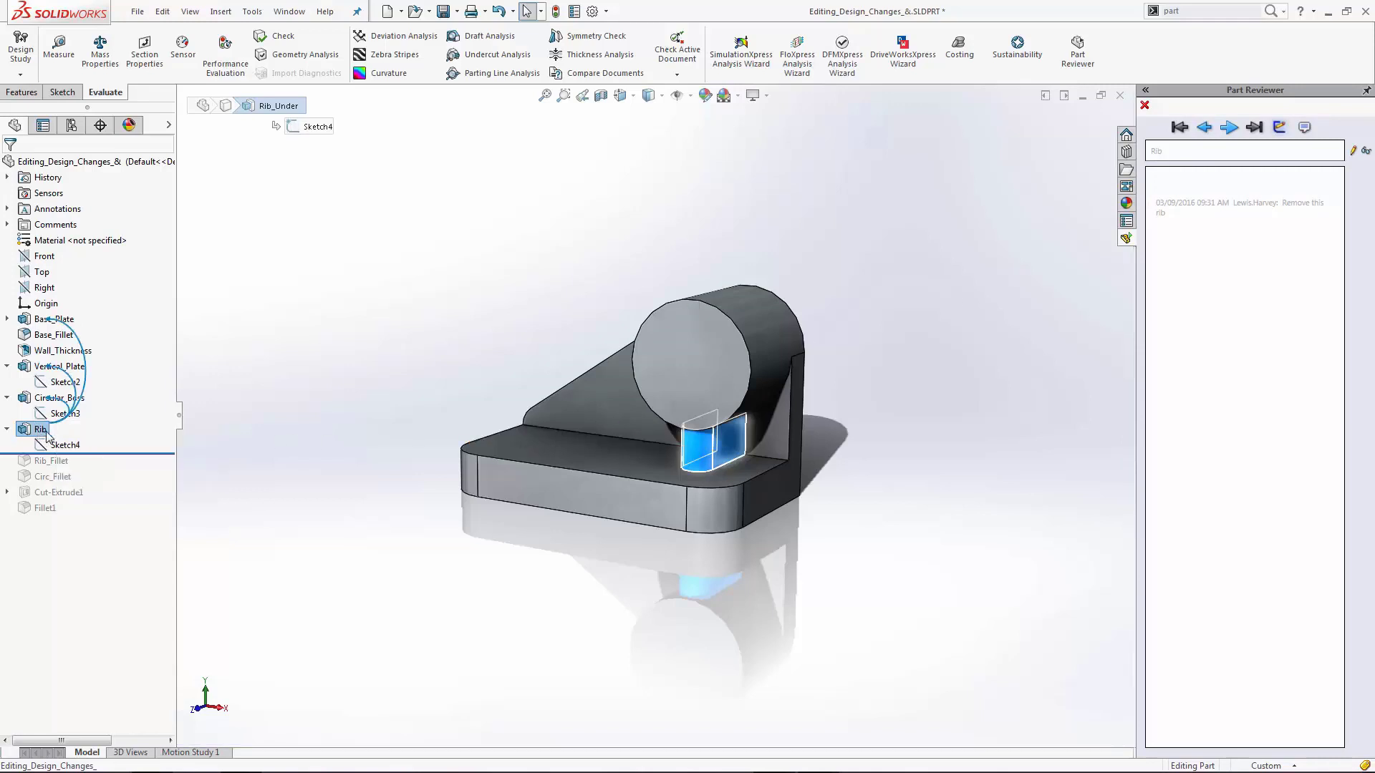
mouse_move(40, 438)
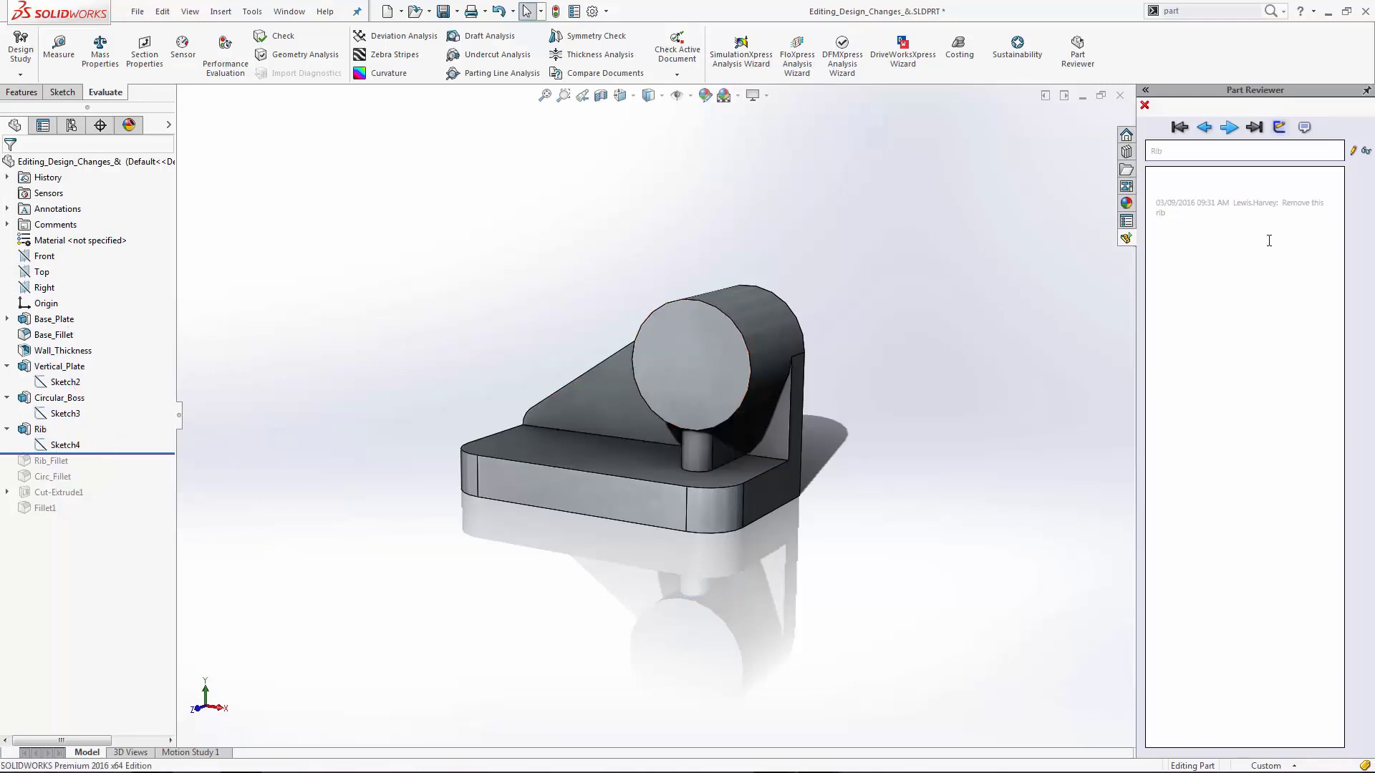
Close the Part Reviewer and roll the feature history forward to below Fillet1.
click(1304, 127)
click(1144, 105)
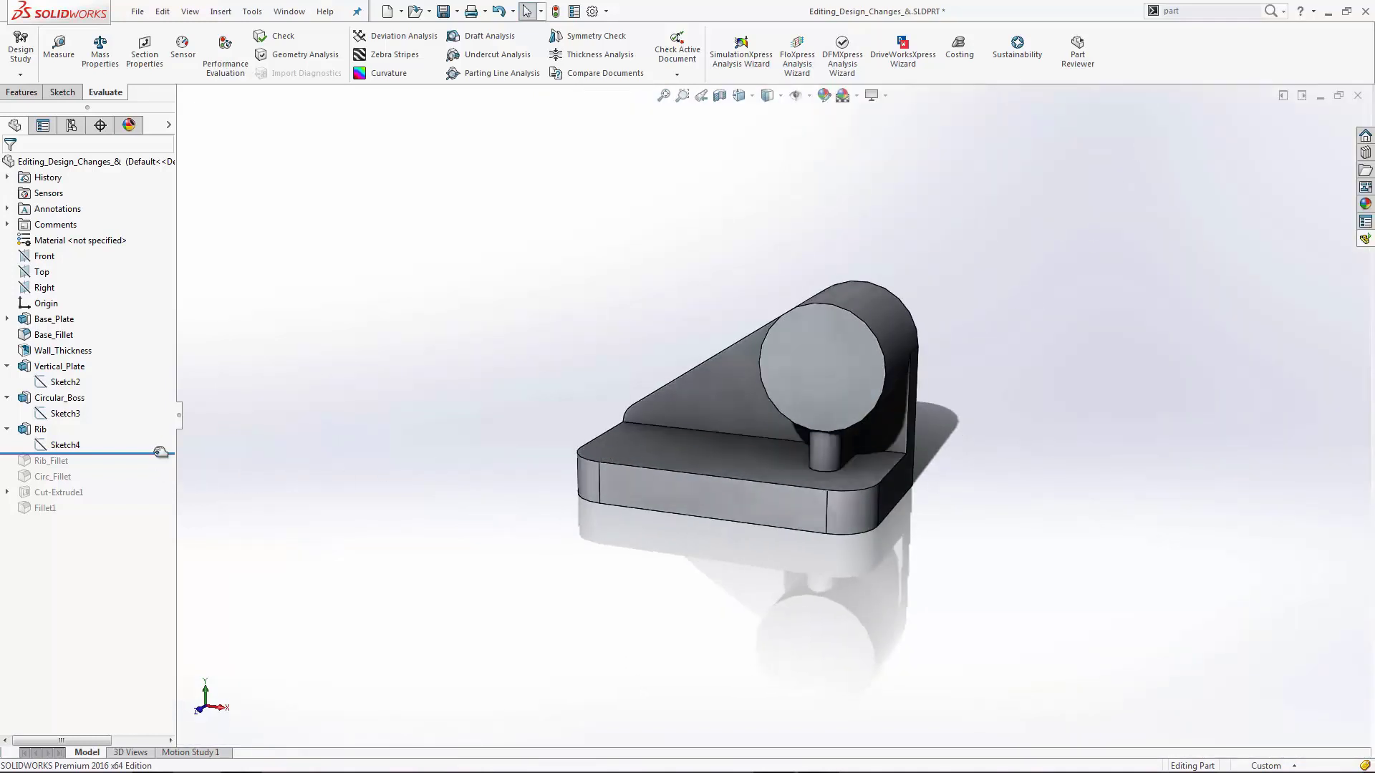
drag(161, 452, 162, 516)
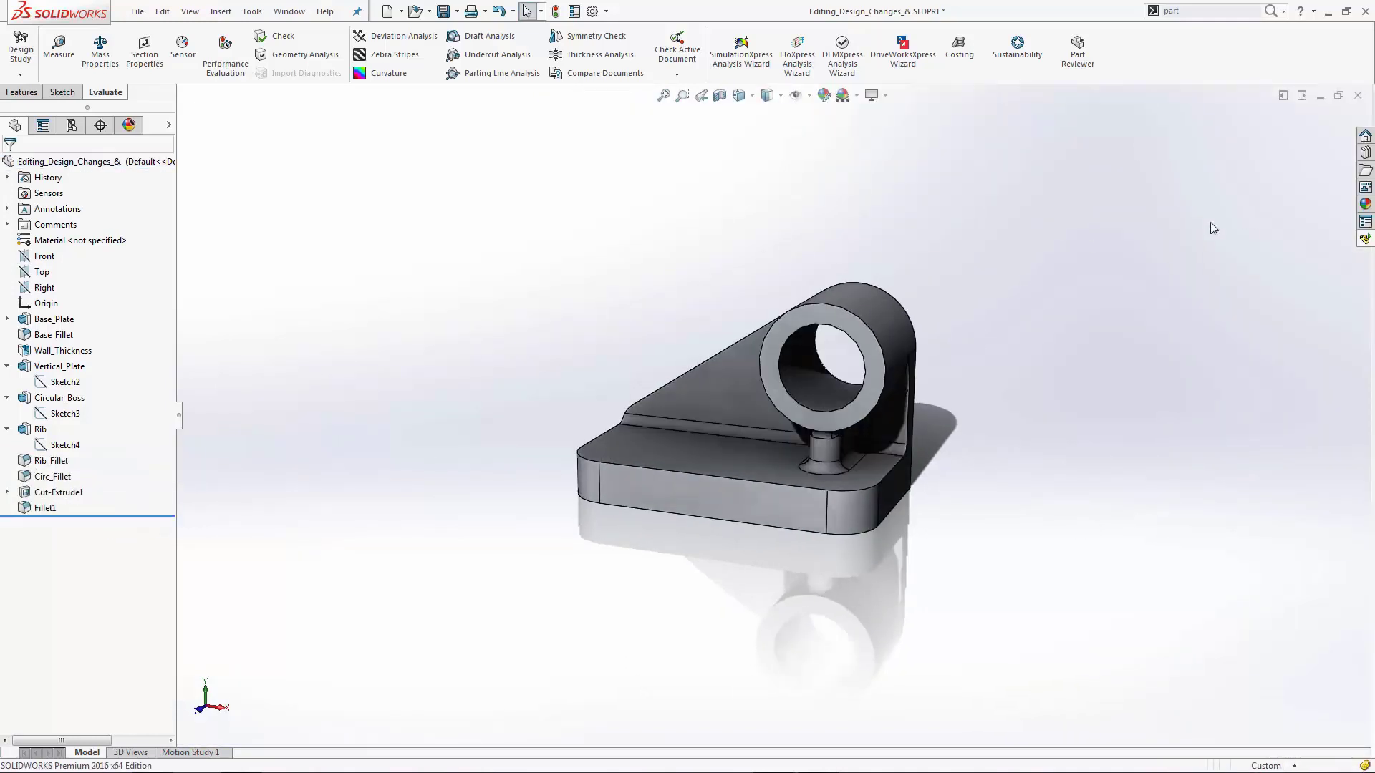
Search the commands for "note" and "annot", and display the floating Annotation toolbar above the model.
middle_drag(1186, 253, 1196, 283)
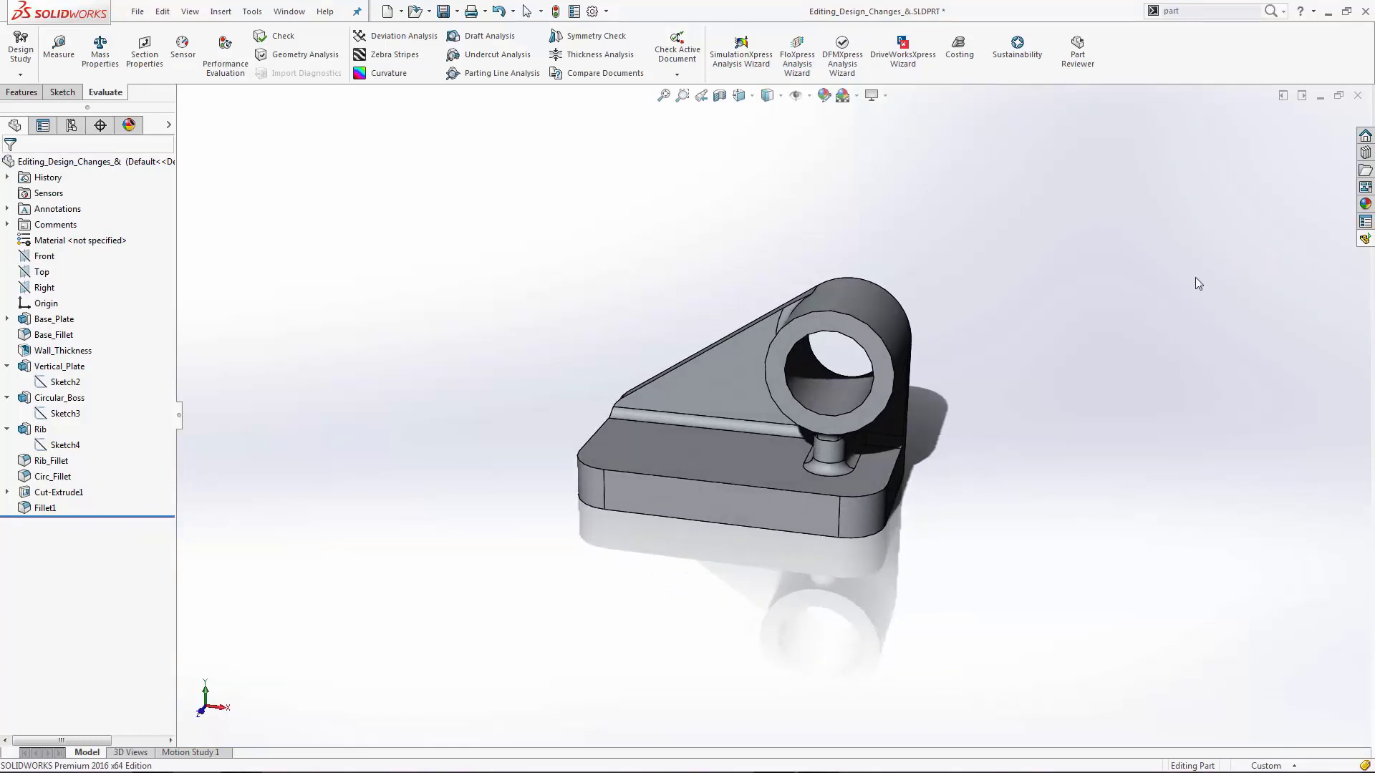
click(1152, 12)
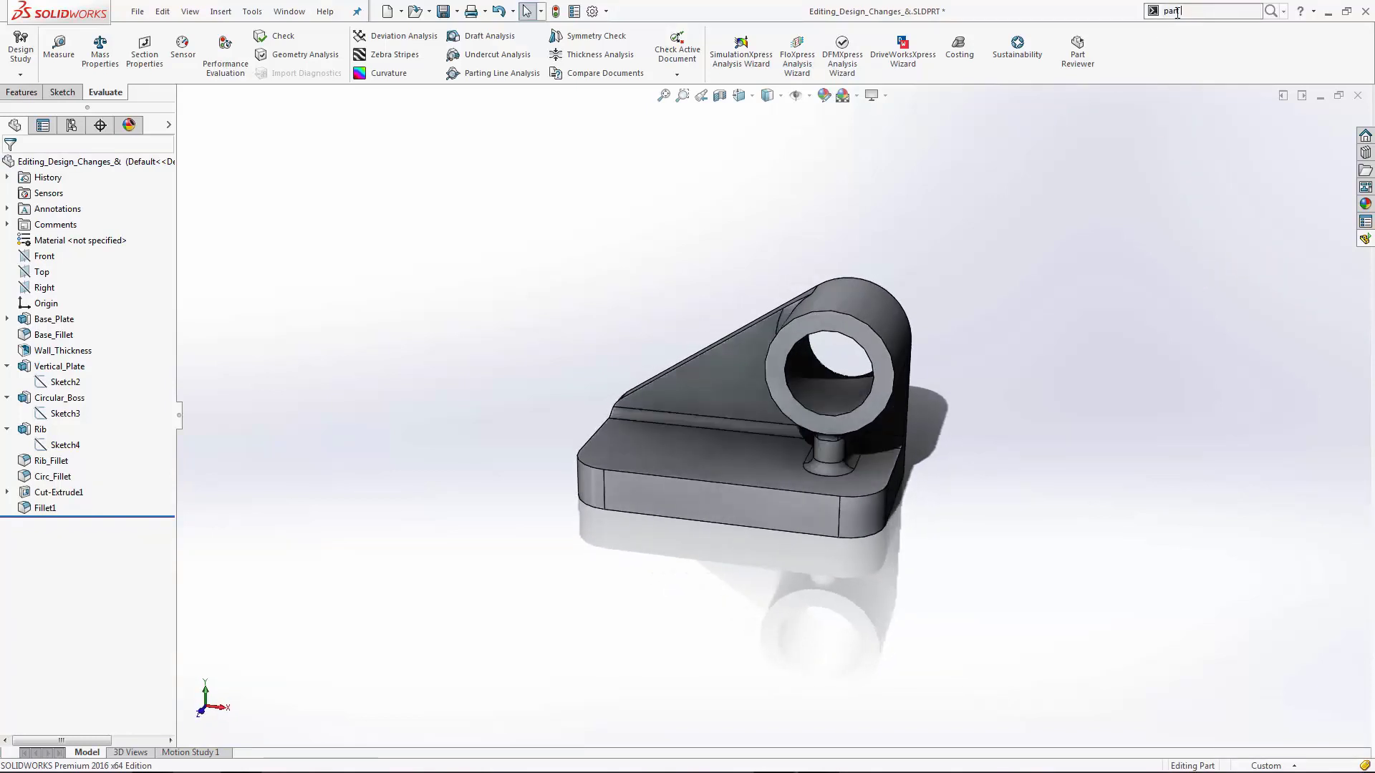
text(note)
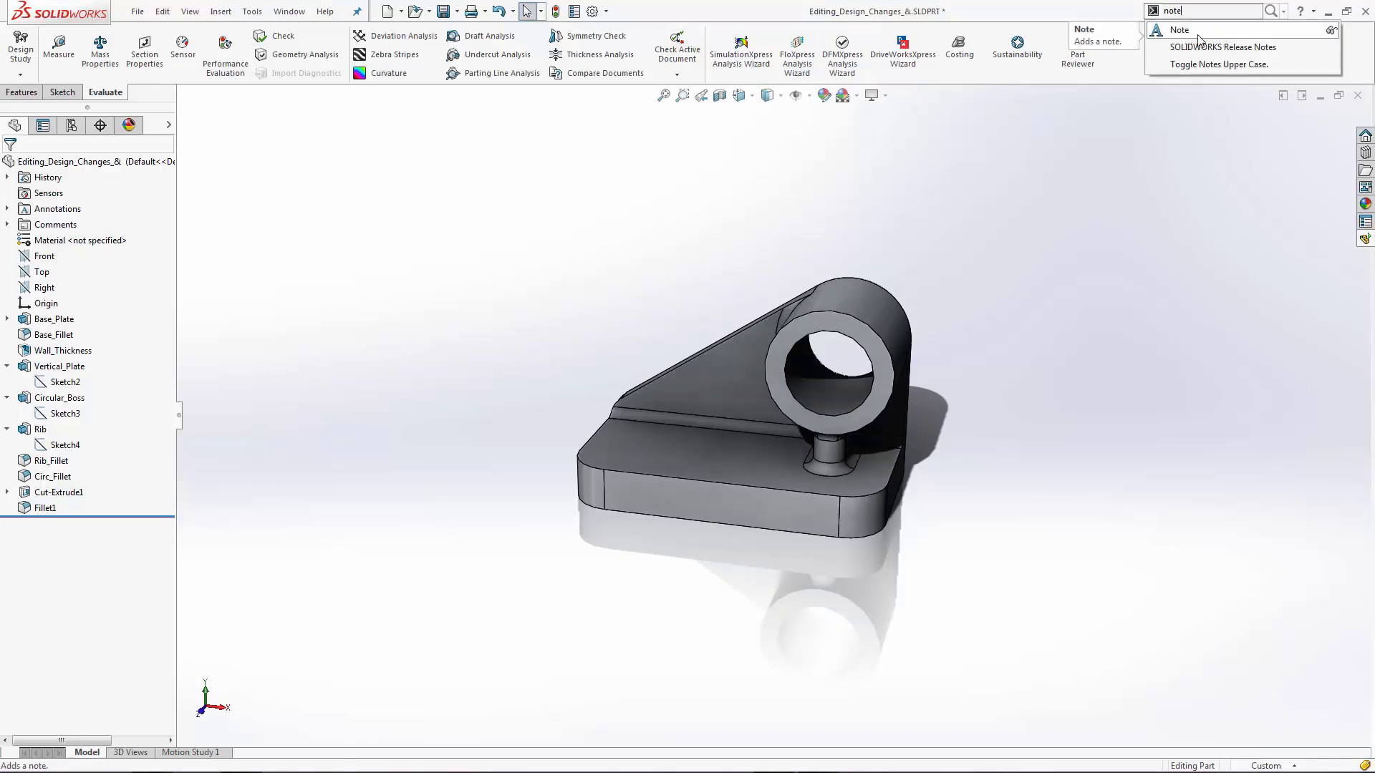
click(1192, 10)
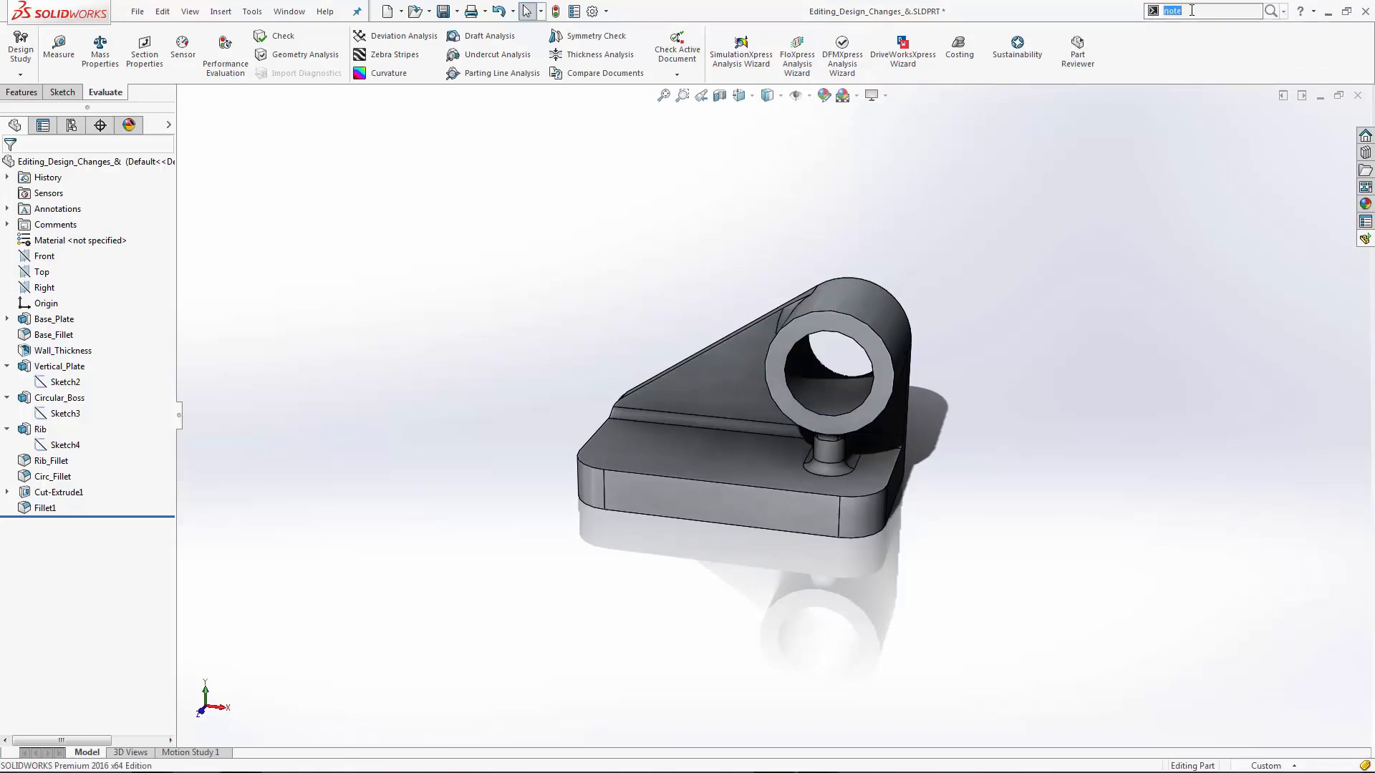
text(annot)
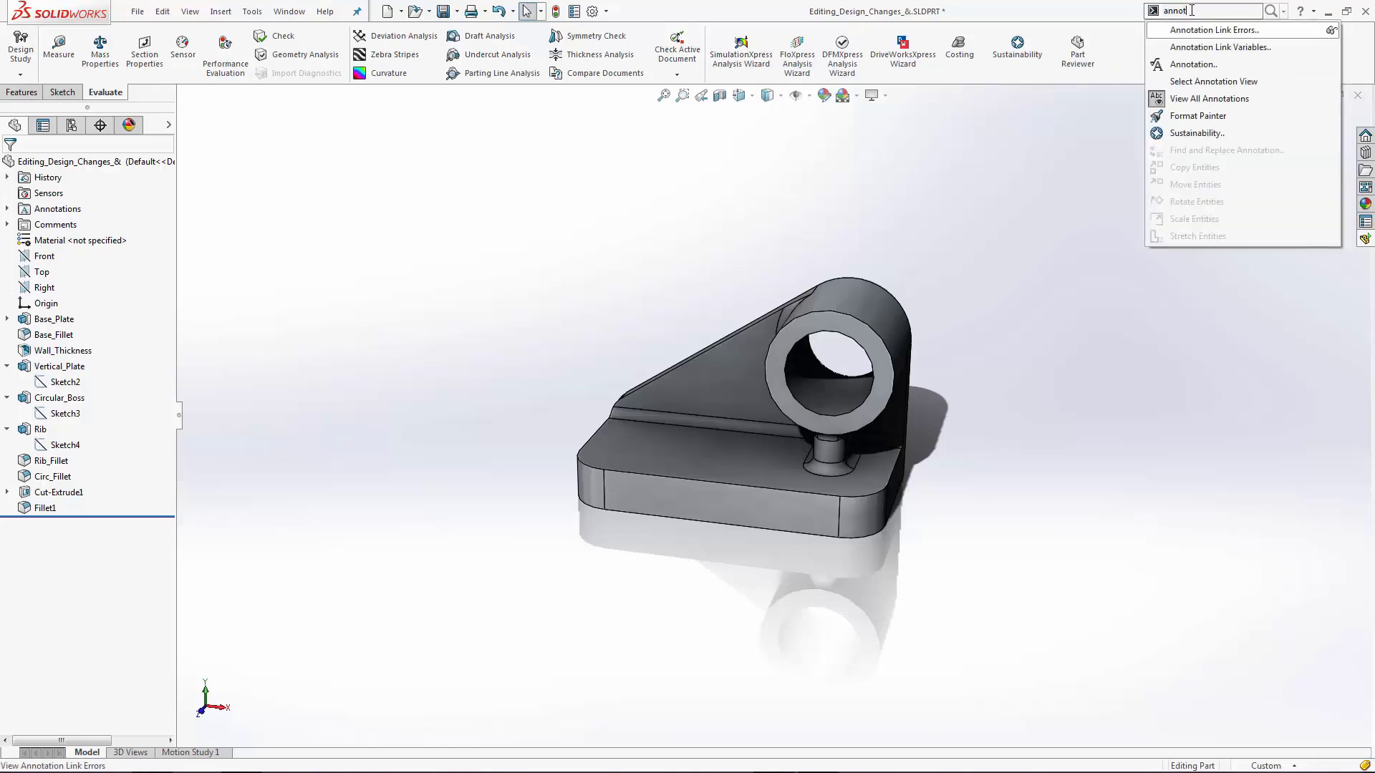
click(1176, 66)
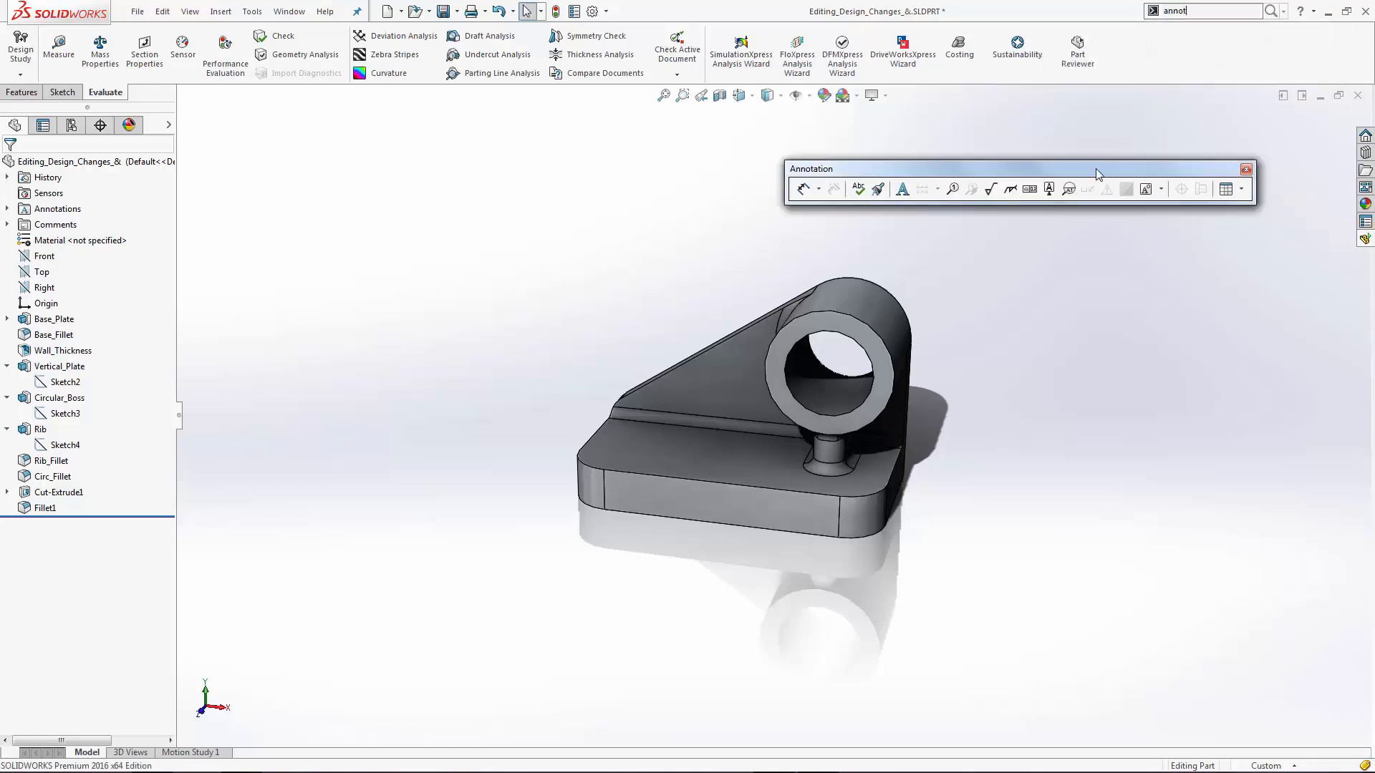
drag(1097, 167, 1070, 166)
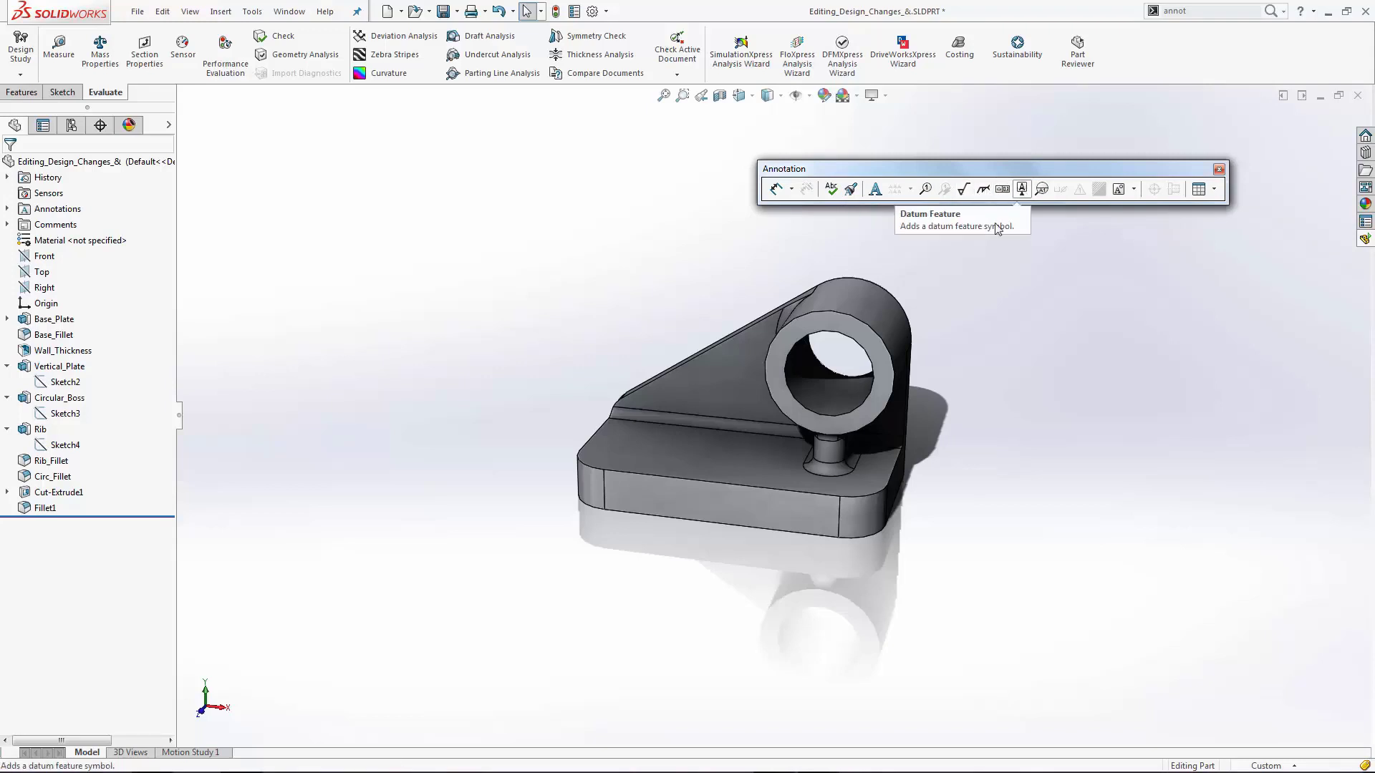
Attach a leader note reading "Test note 123" to the outer face of the circular boss and close the Annotation toolbar.
click(875, 190)
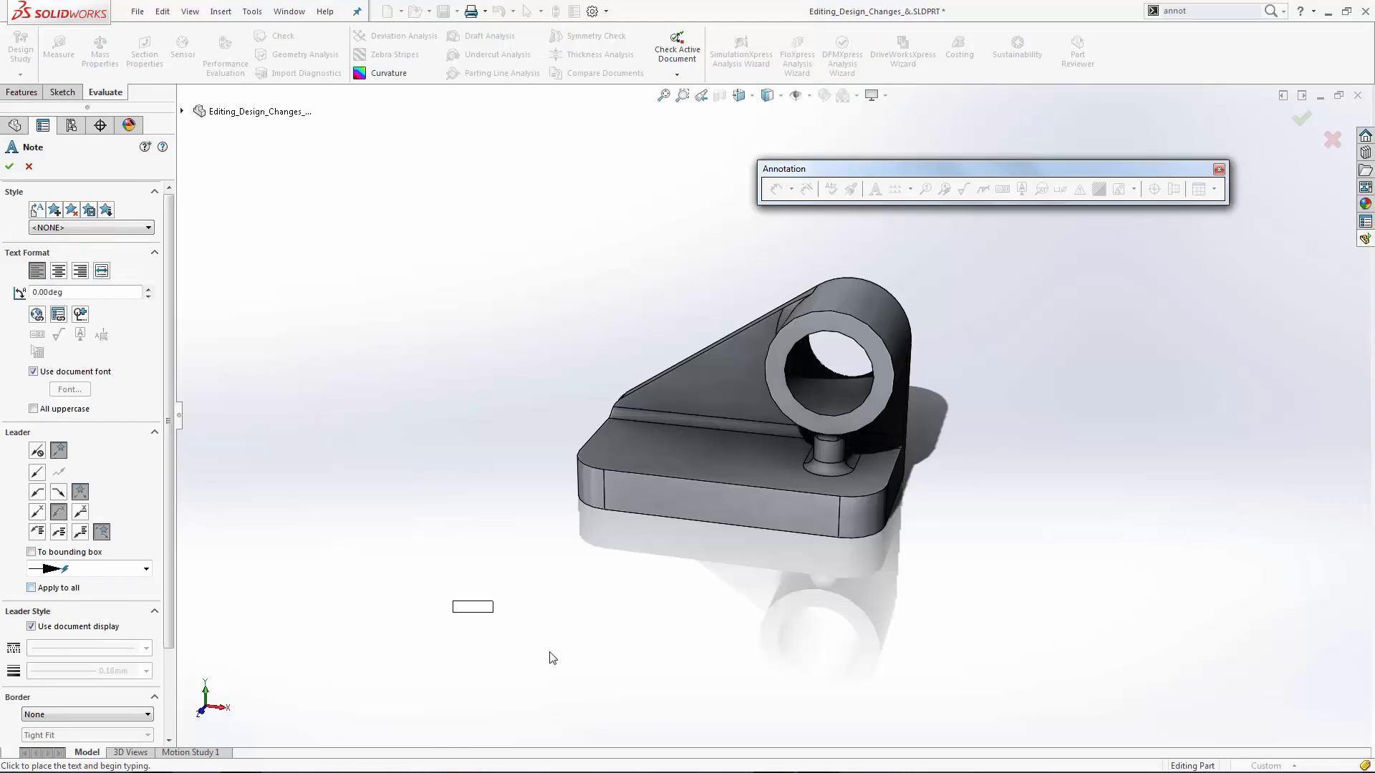
click(879, 306)
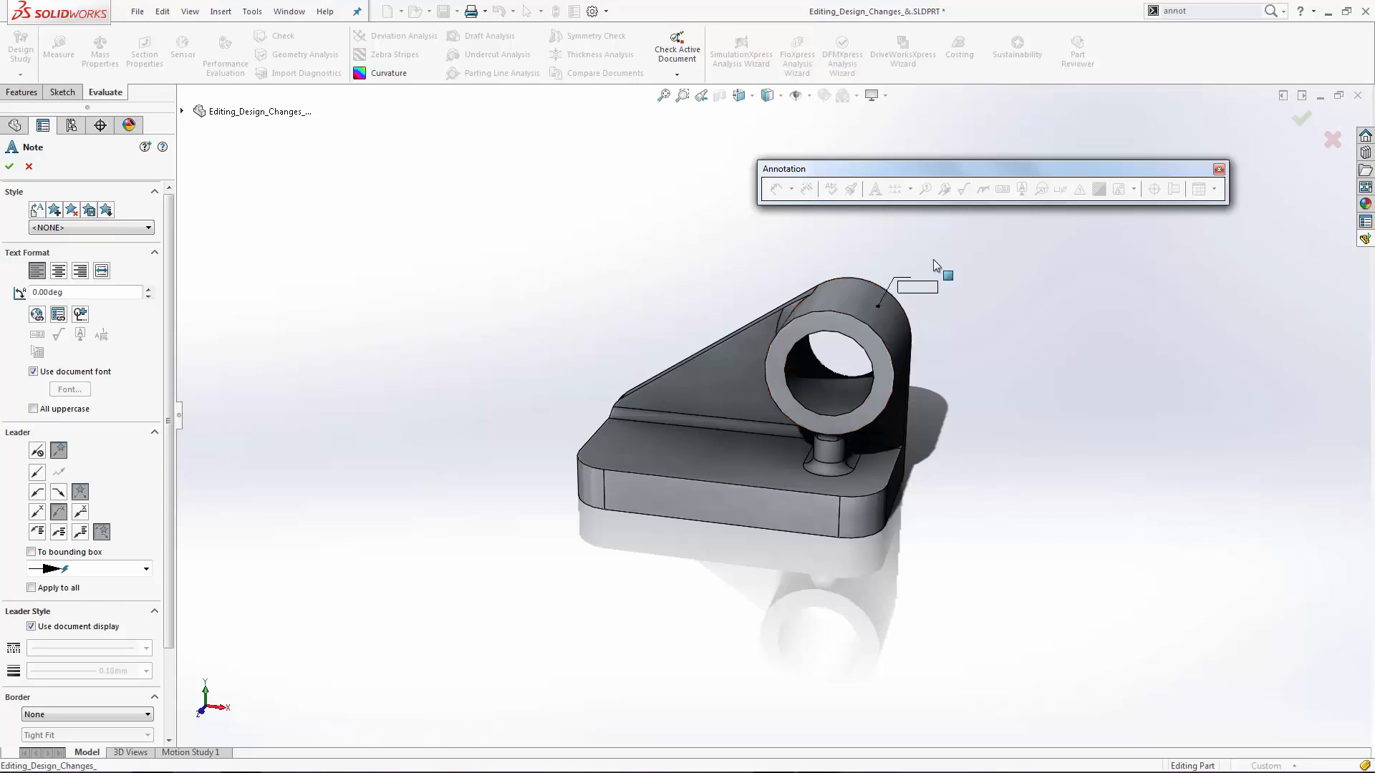
click(1102, 295)
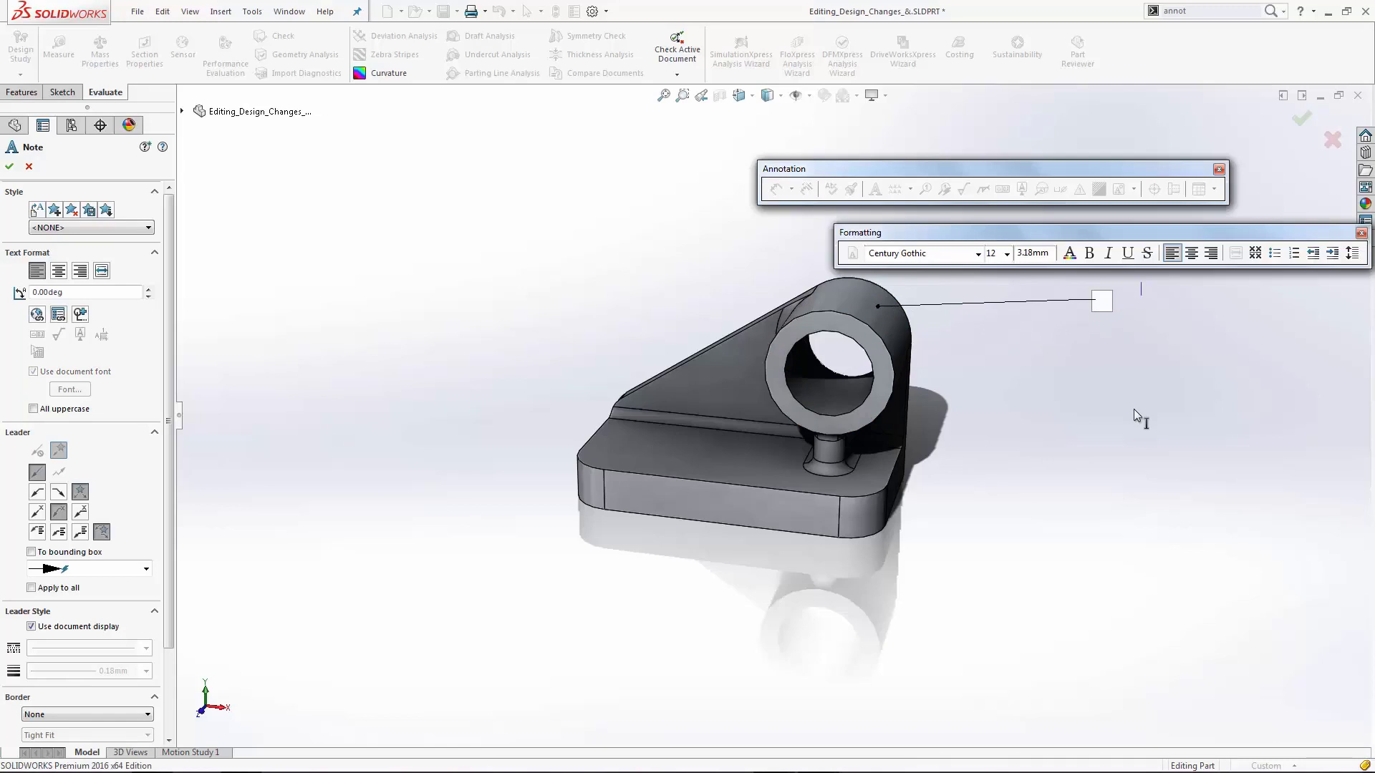
text(Test note 123)
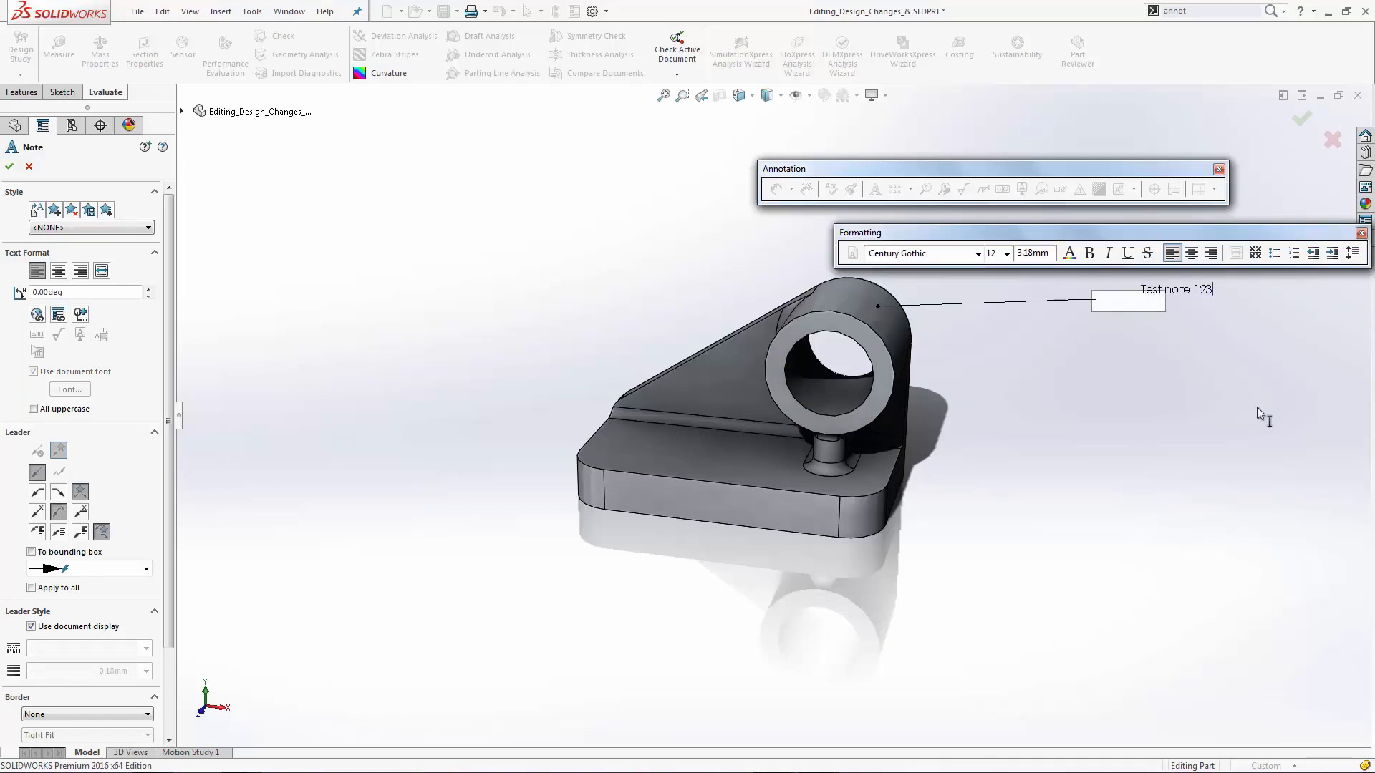
click(1257, 403)
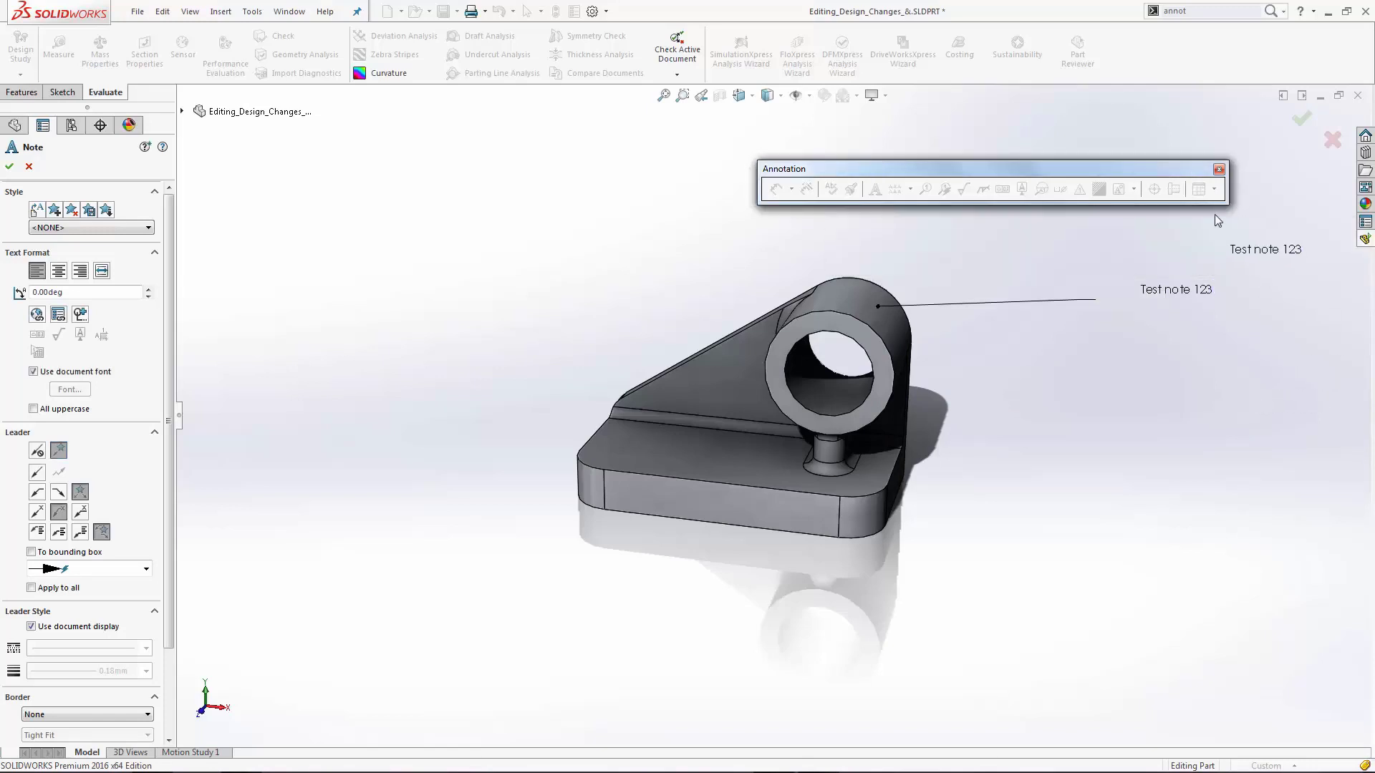
click(1222, 169)
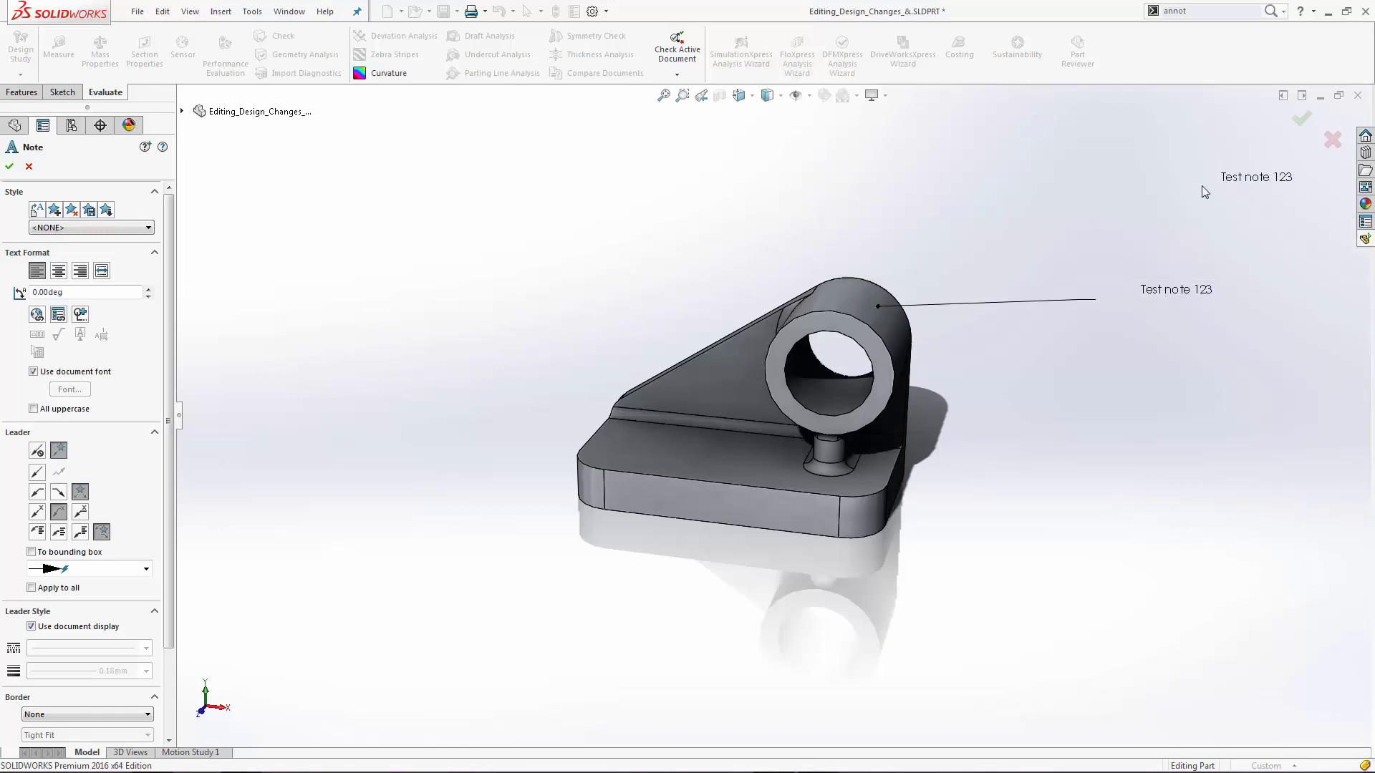
click(9, 166)
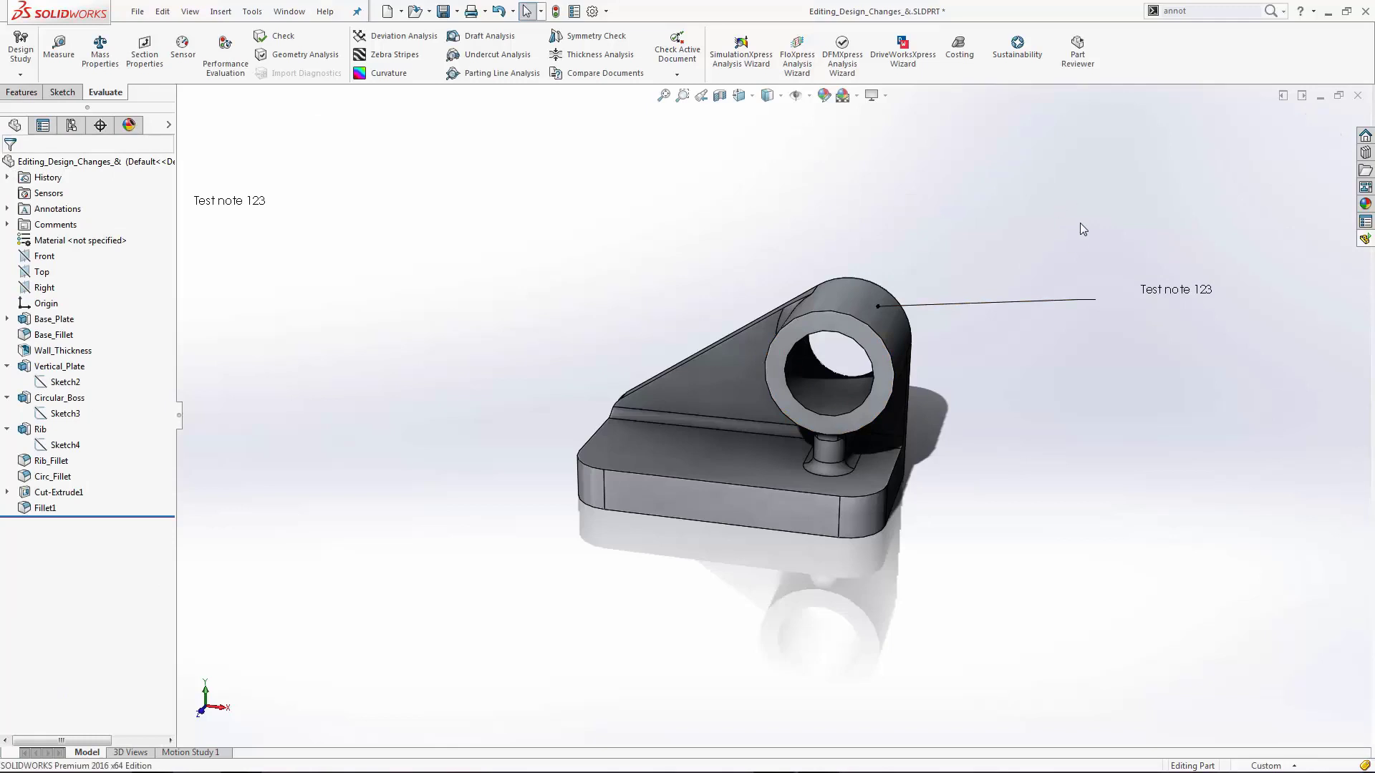
Turn off the display of annotations in the model view to hide the note on the circular boss.
middle_drag(1080, 222, 1013, 246)
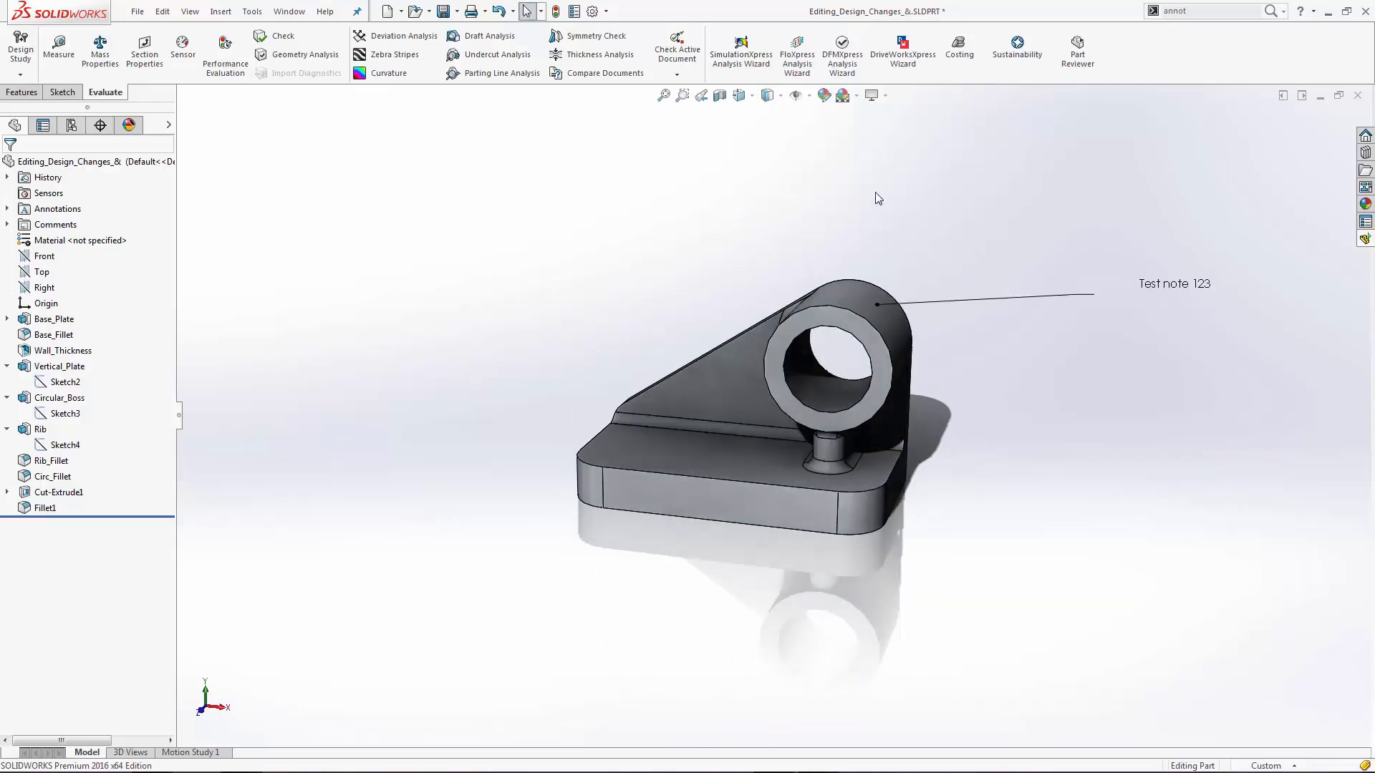
click(805, 100)
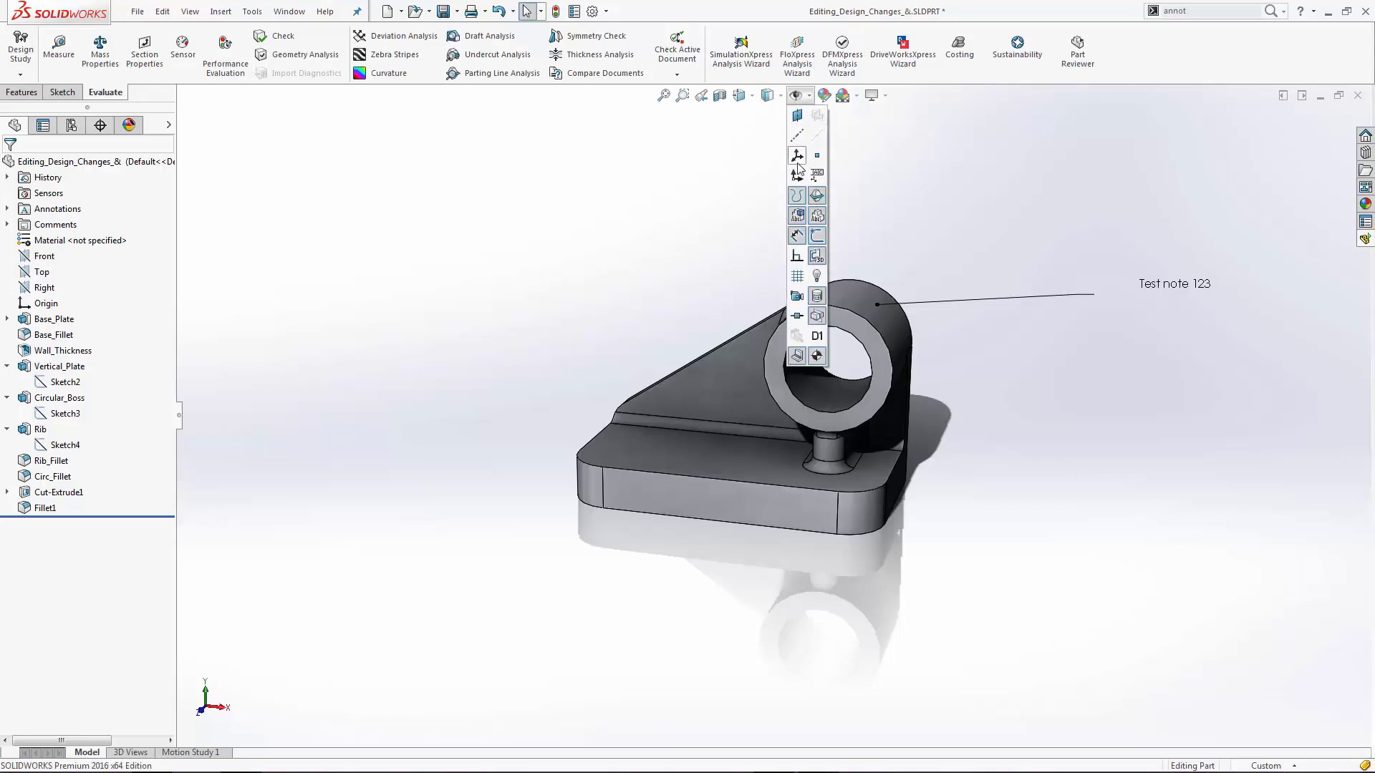
click(799, 217)
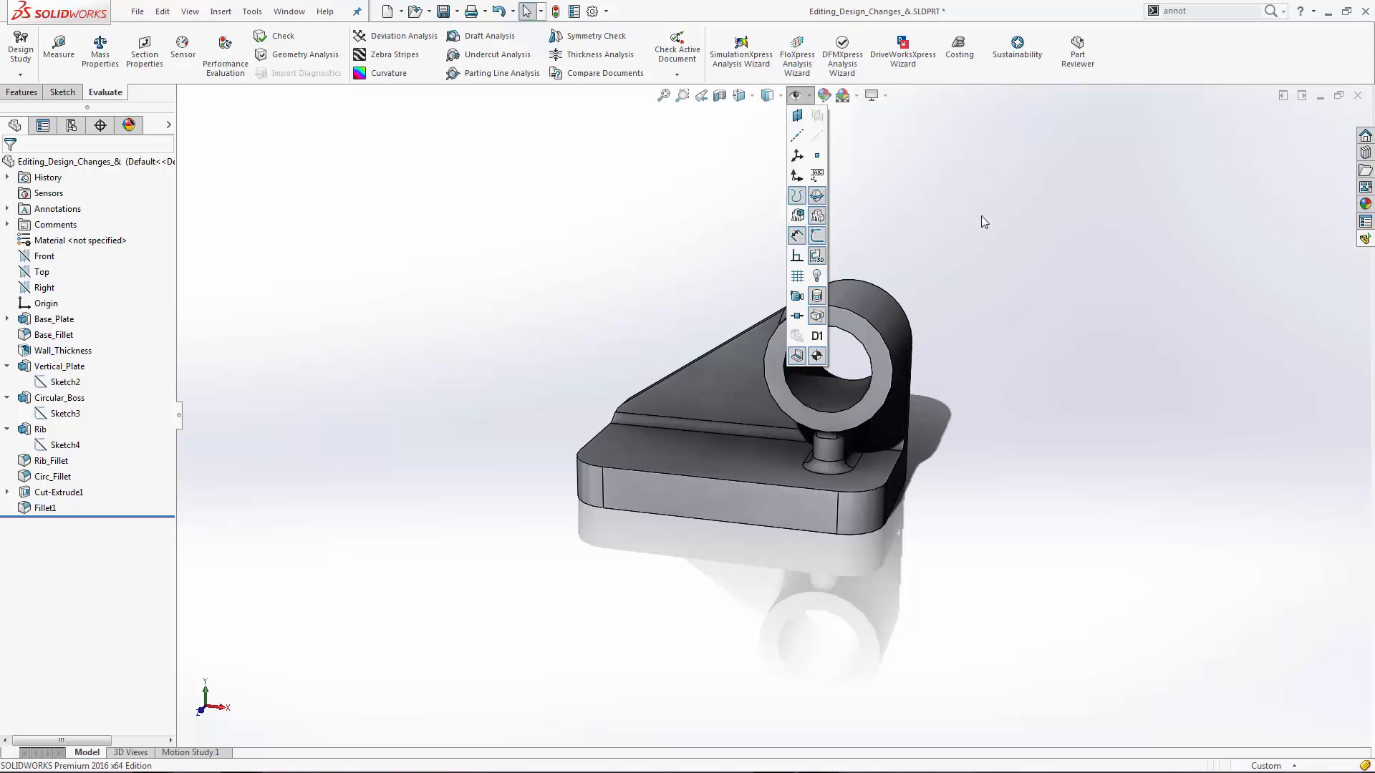
mouse_move(1094, 252)
middle_down()
mouse_move(1045, 270)
mouse_move(1090, 270)
middle_up()
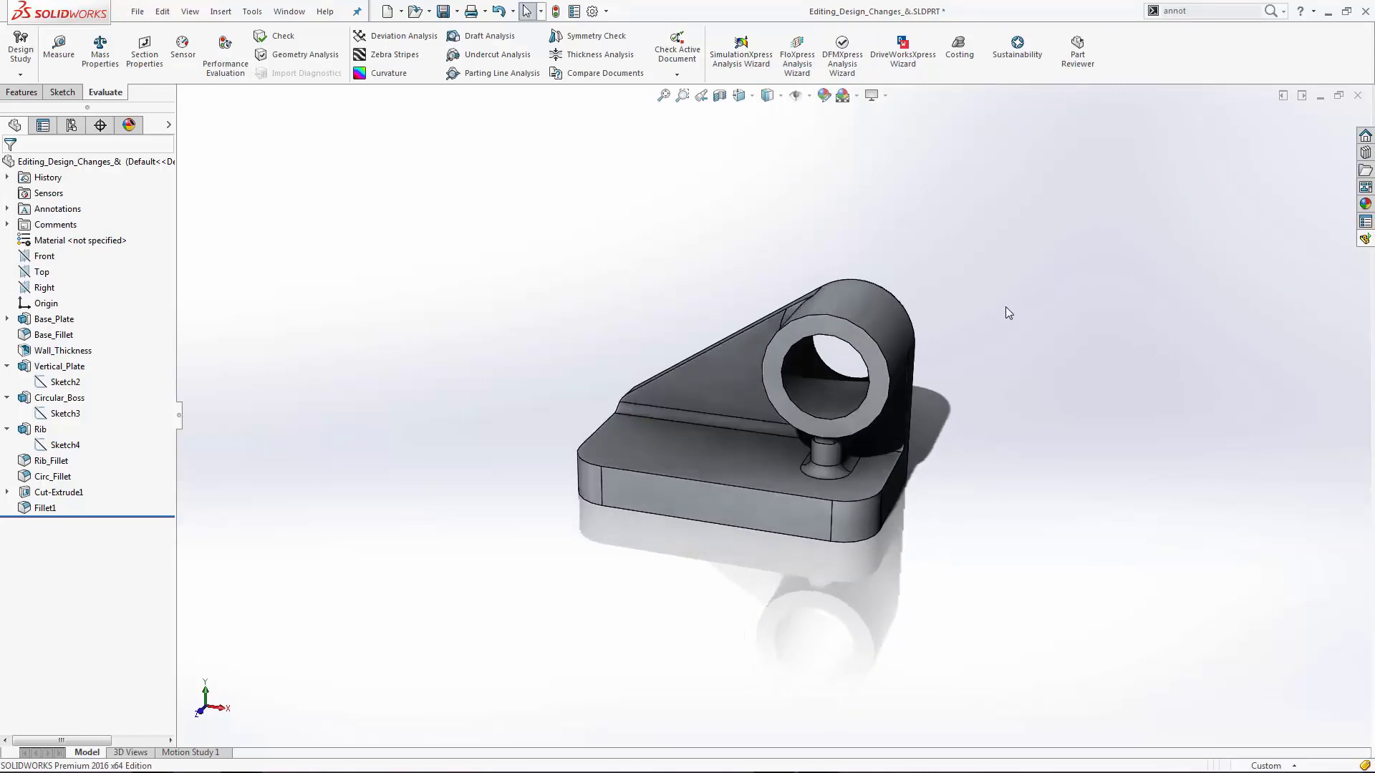
click(1268, 10)
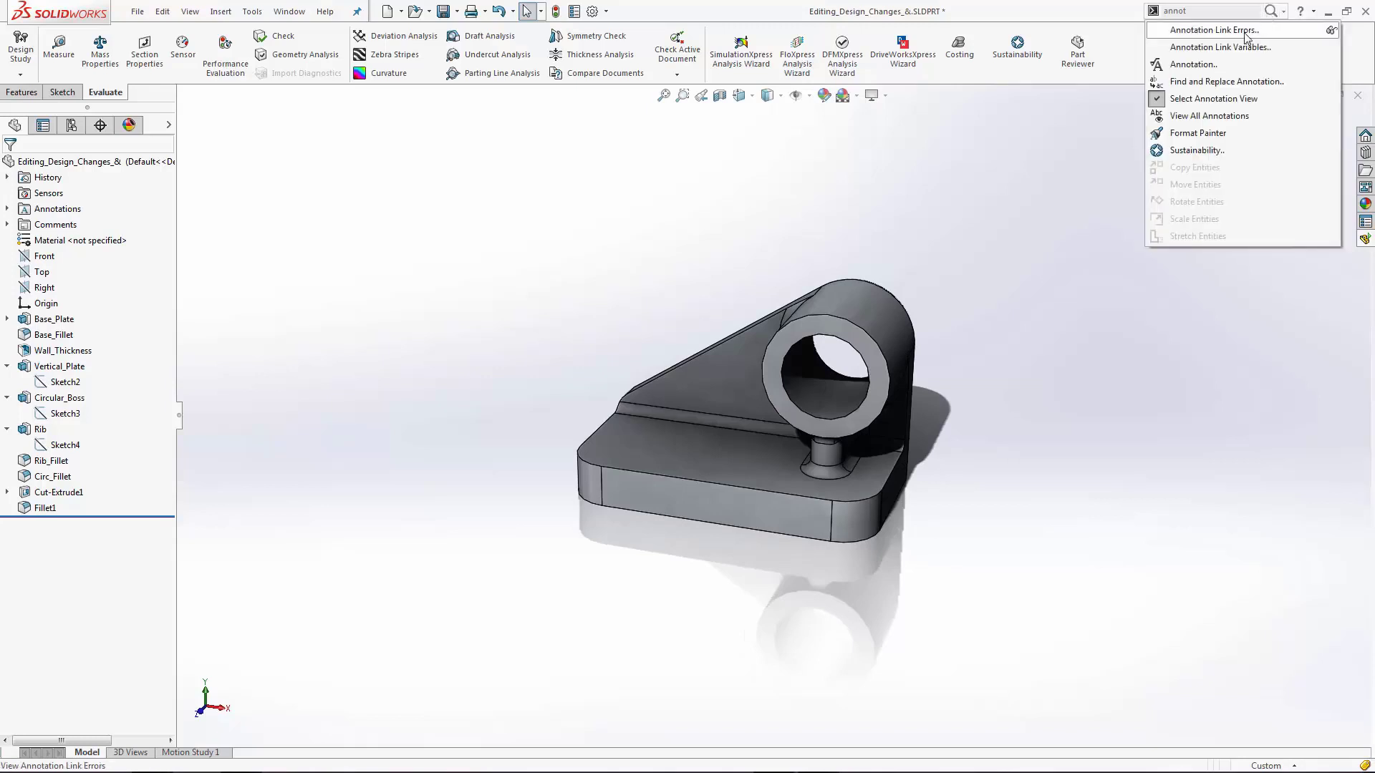
click(1195, 66)
click(875, 189)
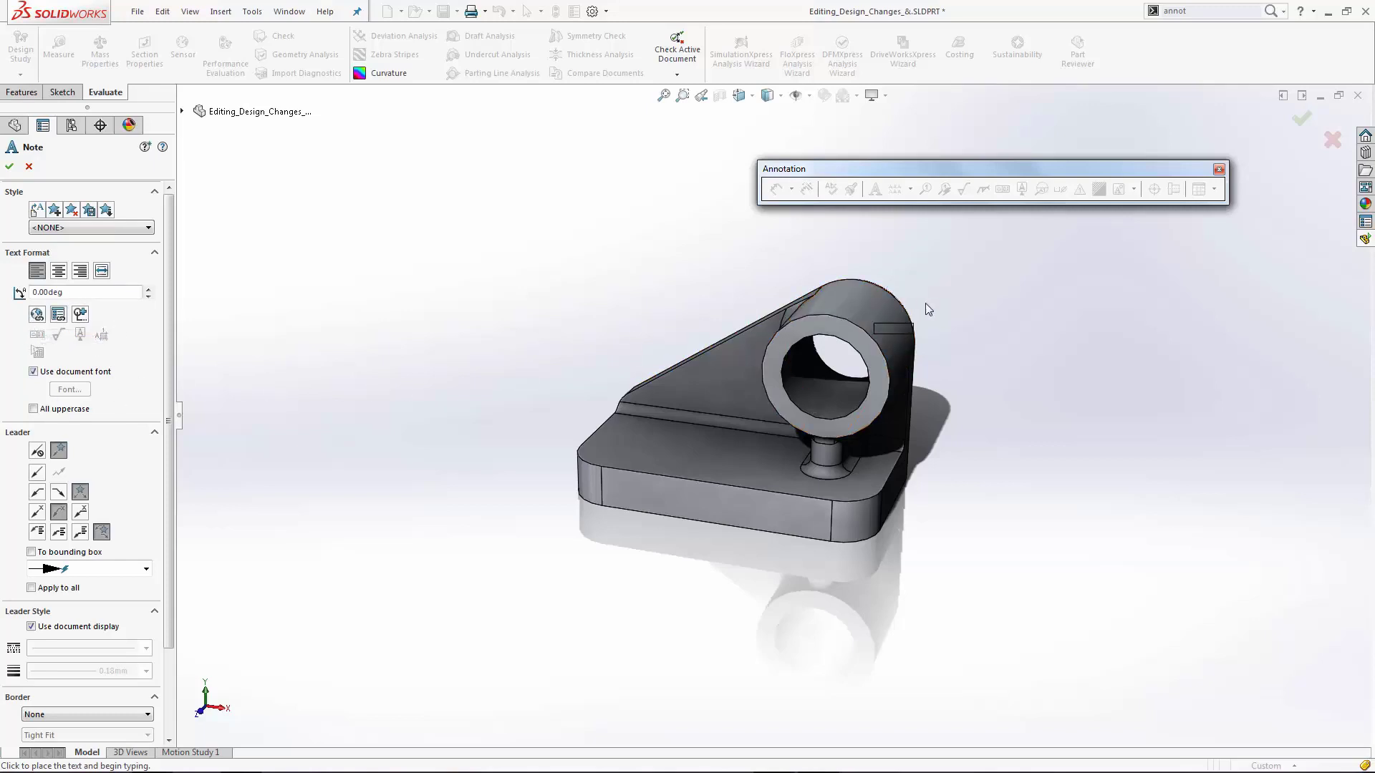
middle_drag(978, 292, 1052, 281)
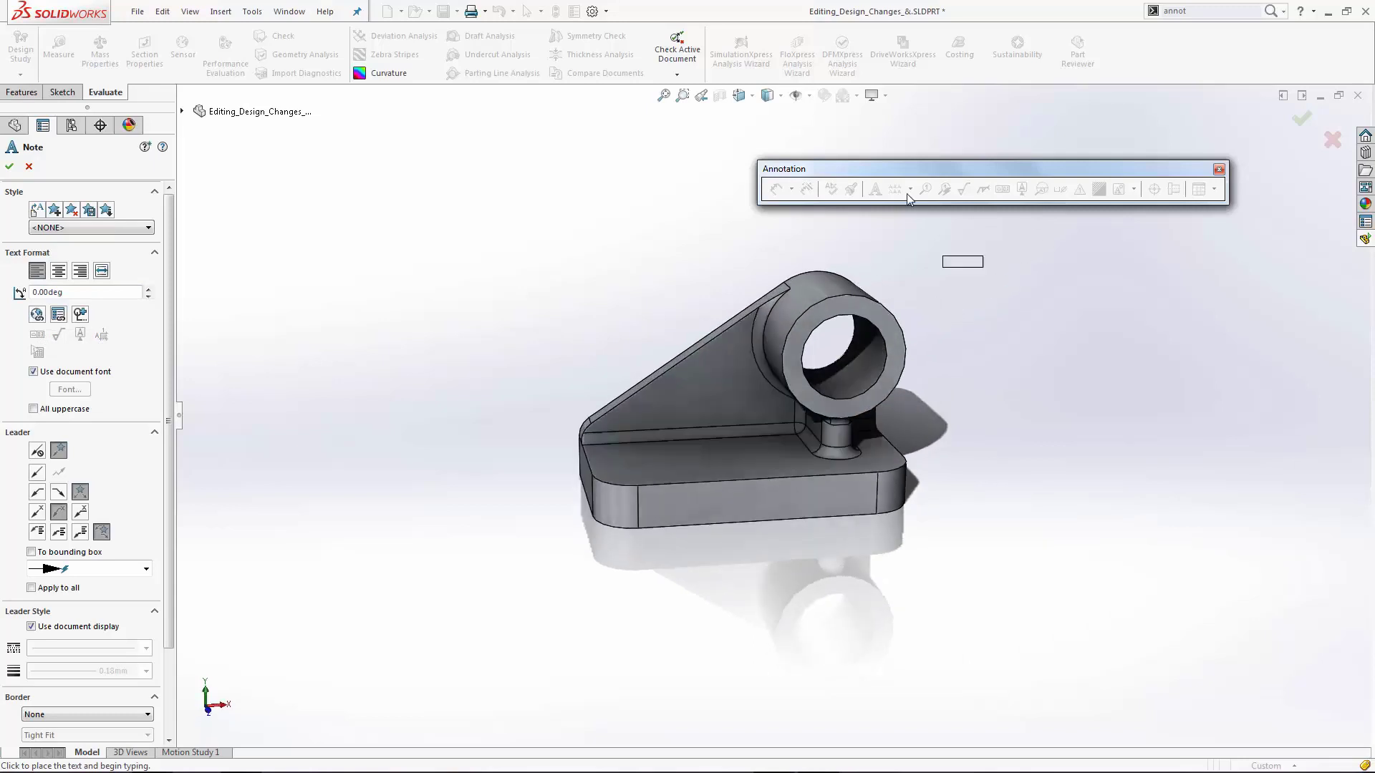
click(9, 167)
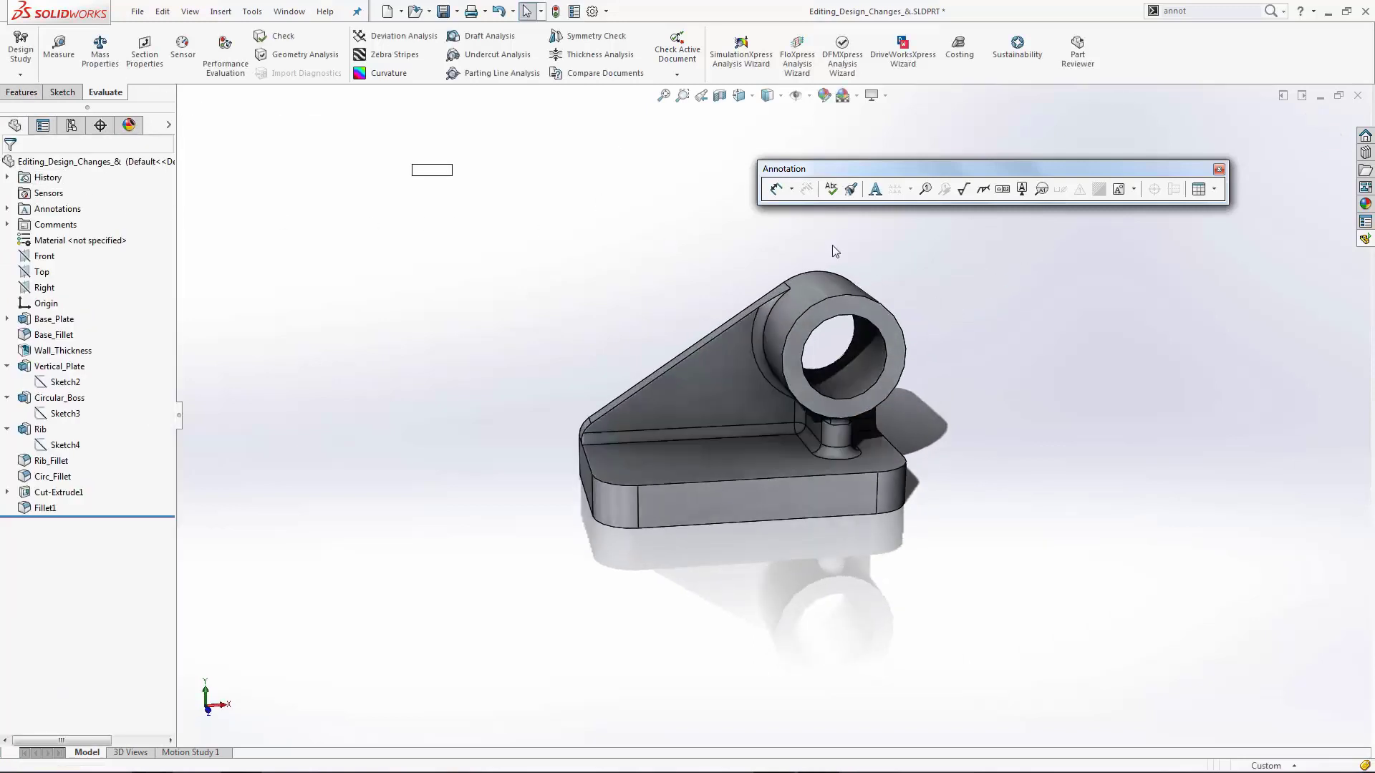
click(1221, 171)
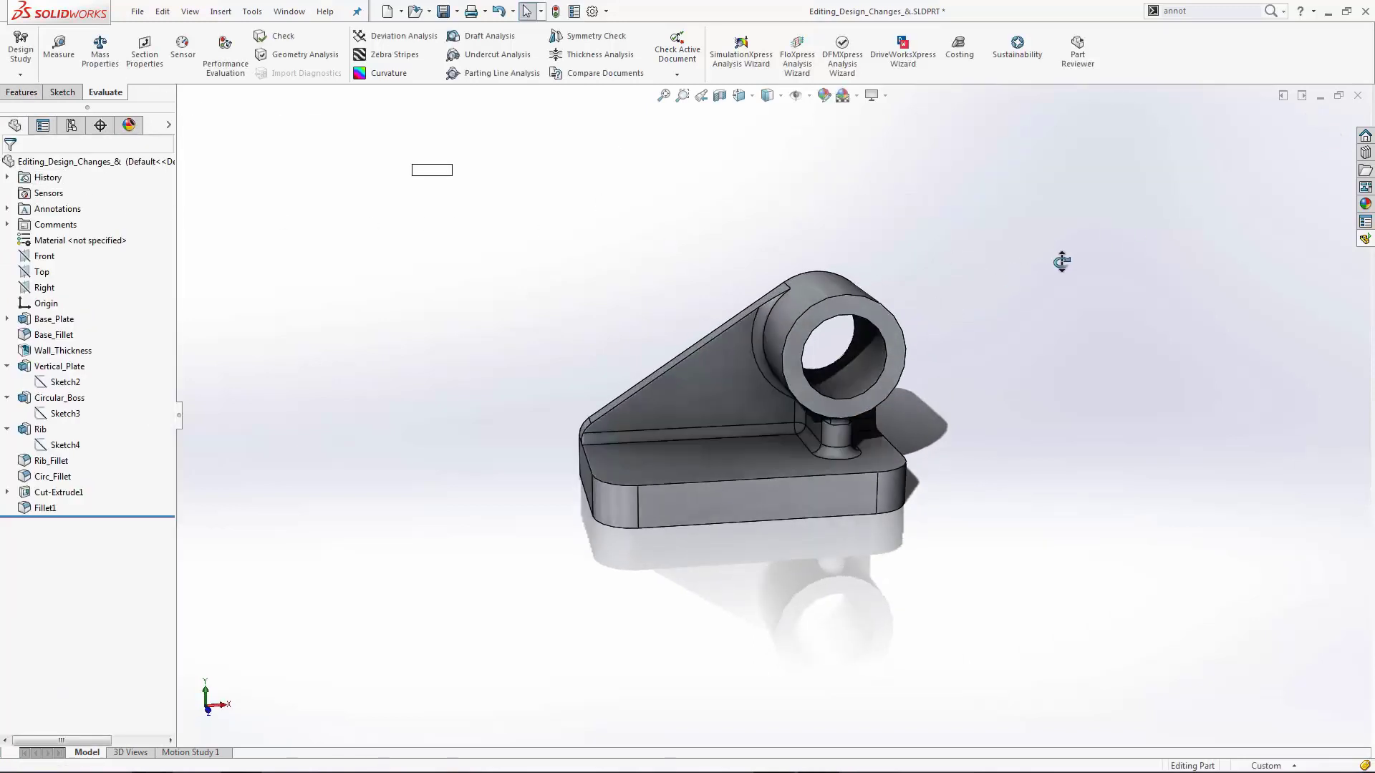
middle_drag(1062, 262, 1017, 294)
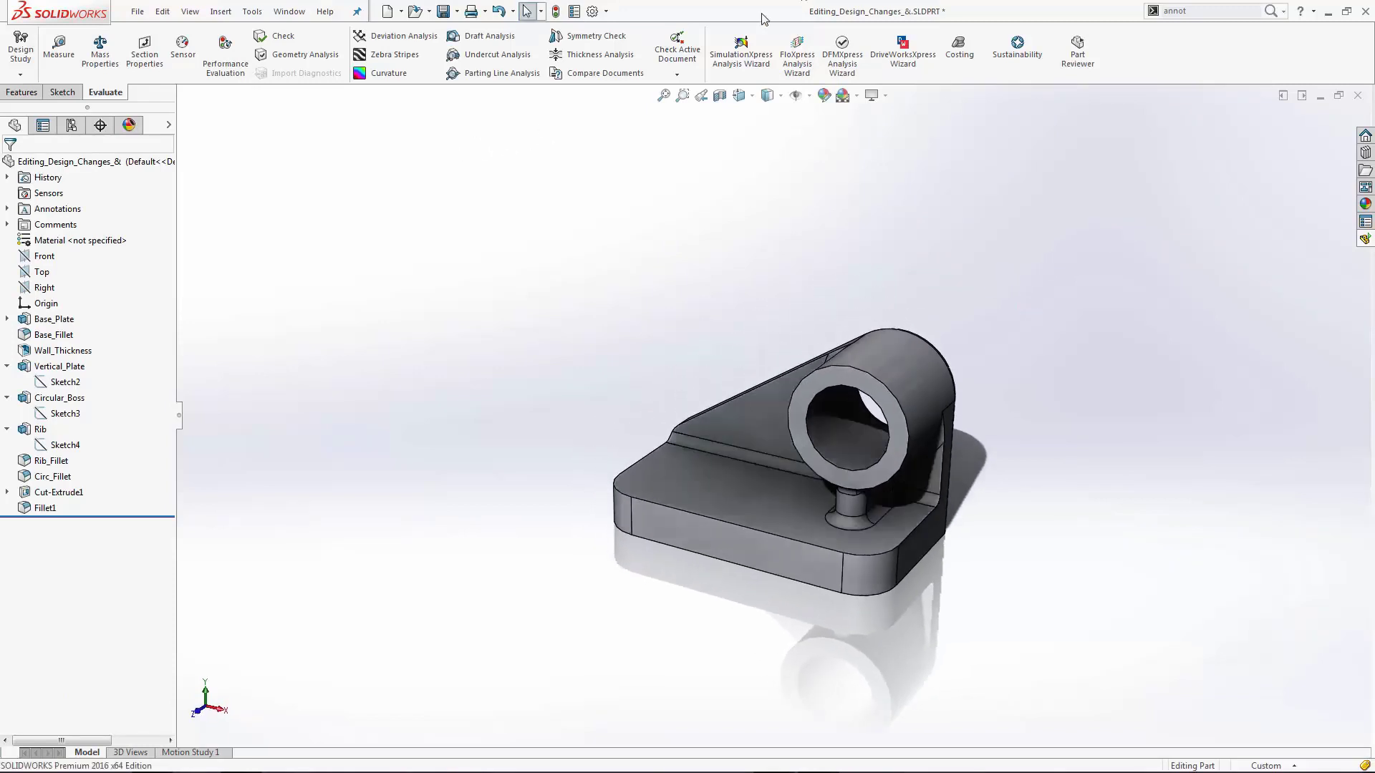